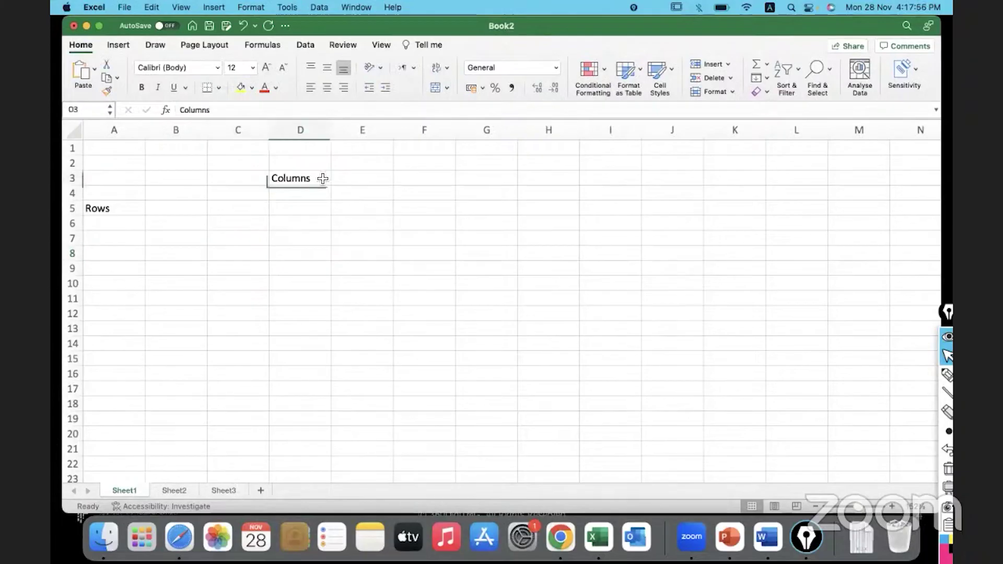
# Clear the "Columns" label from cell D3 and the "Rows" label from cell A5.
pyautogui.press('Delete')
pyautogui.click(133, 209)
pyautogui.press('Delete')
pyautogui.click(221, 224)
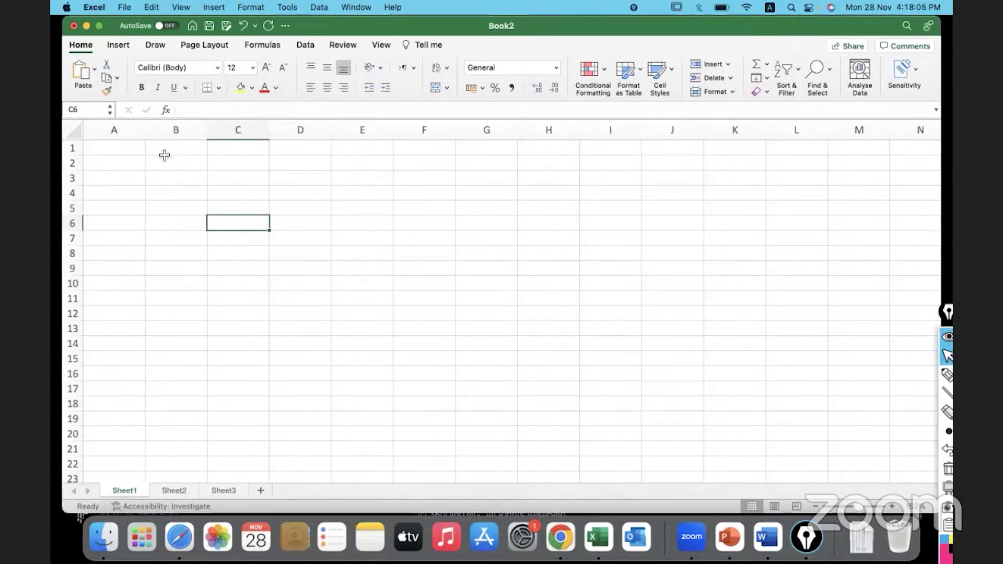
# Enter the headers "Year" in cell A1 and "Profit" in cell B1.
pyautogui.click(136, 165)
pyautogui.click(135, 149)
pyautogui.write('Yea')
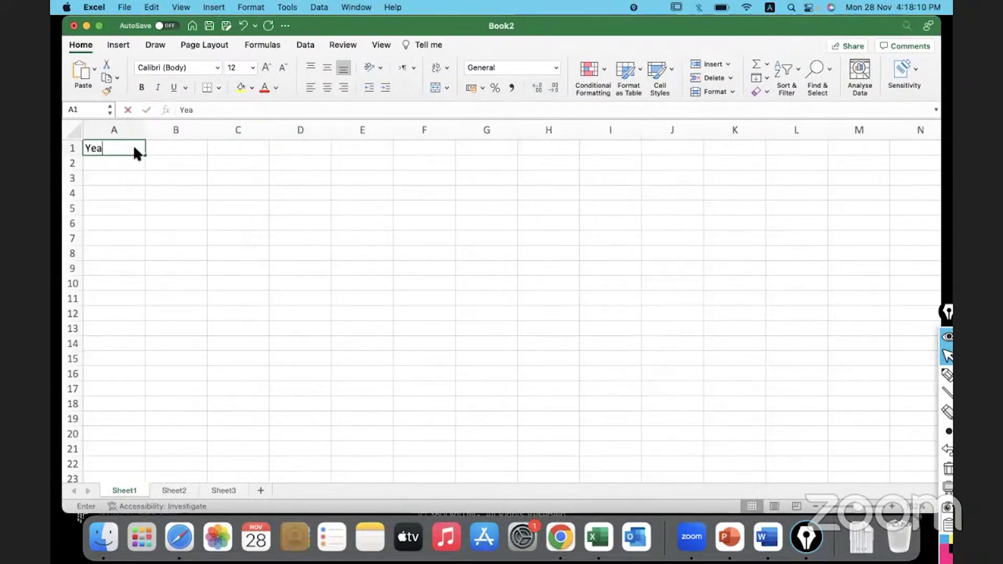
pyautogui.click(121, 148)
pyautogui.doubleClick(121, 147)
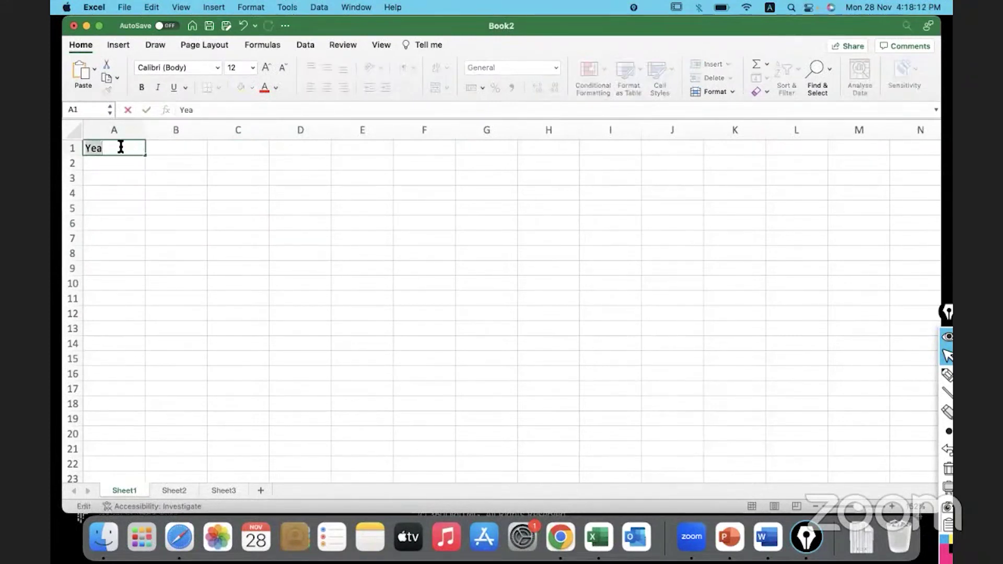
pyautogui.write('Year')
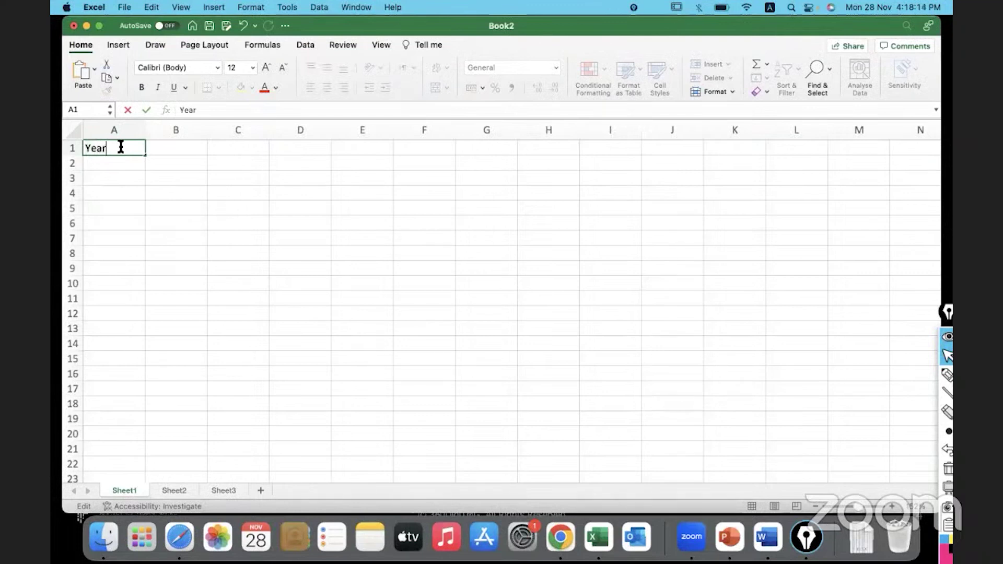
pyautogui.press('Tab')
pyautogui.write('Profit')
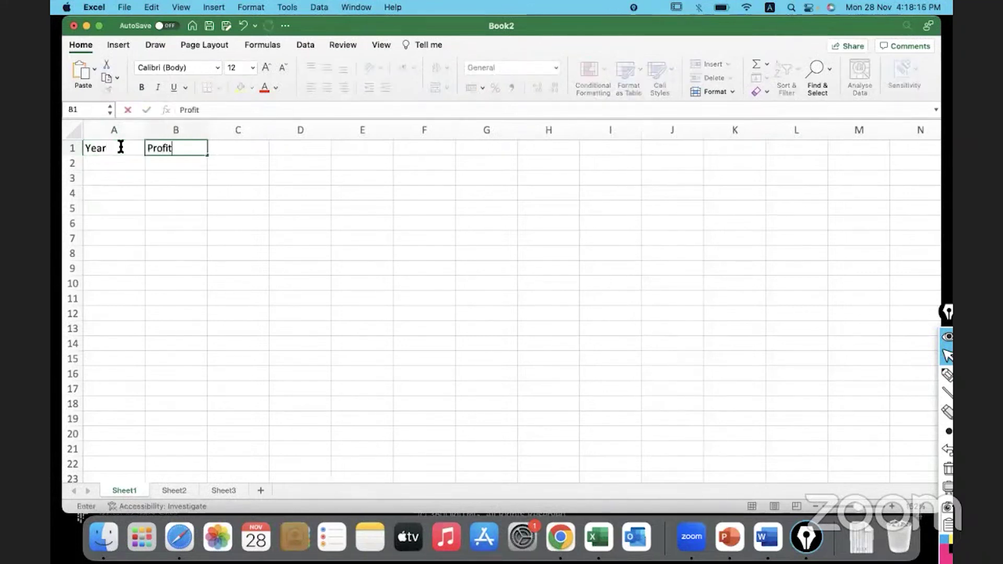
pyautogui.press('Return')
# Fill cells A2 to A5 under Year with 2018, 2019, 2020 and 2021.
pyautogui.click(118, 164)
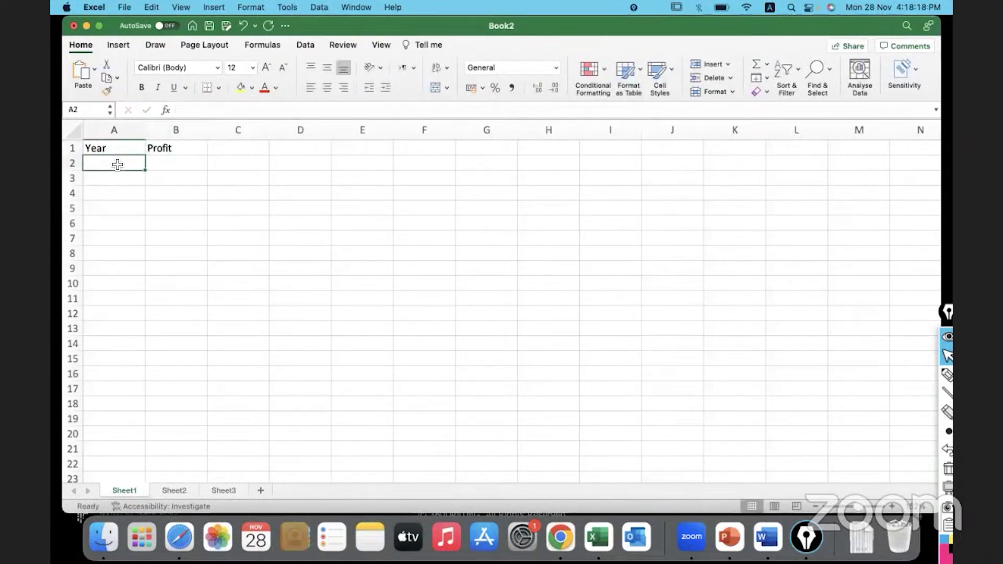
pyautogui.write('2018')
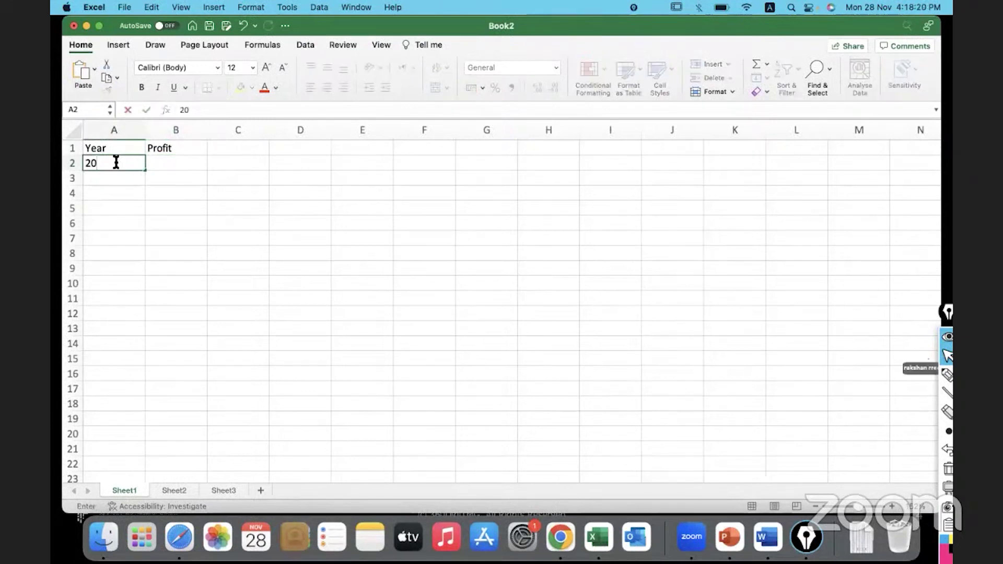
pyautogui.press('Return')
pyautogui.write('2019')
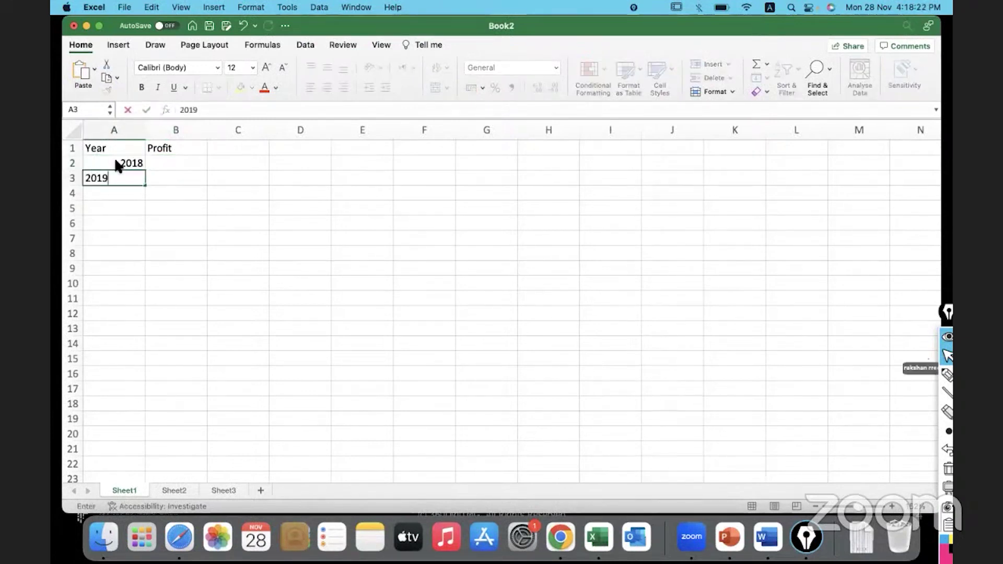
pyautogui.press('Return')
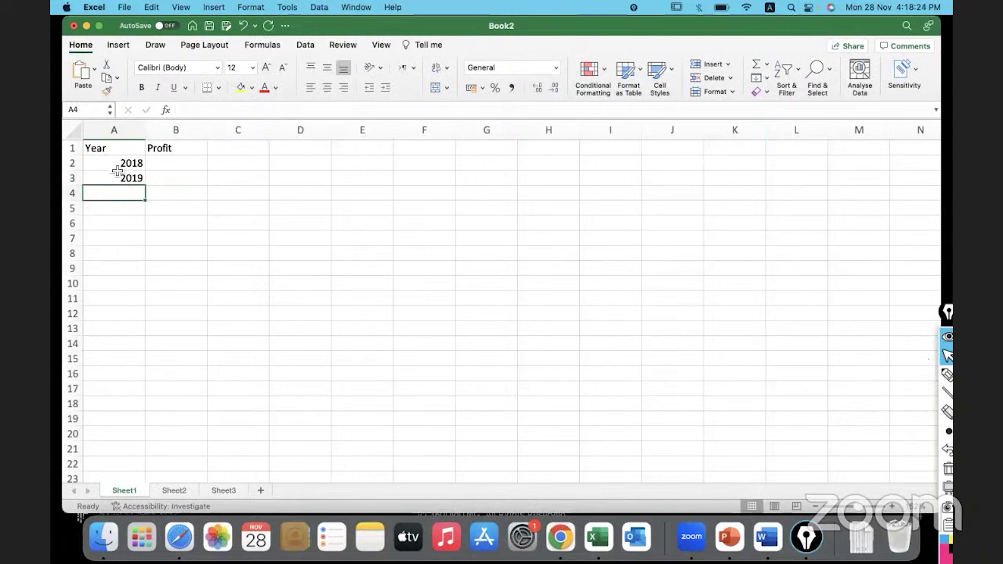
pyautogui.write('2022')
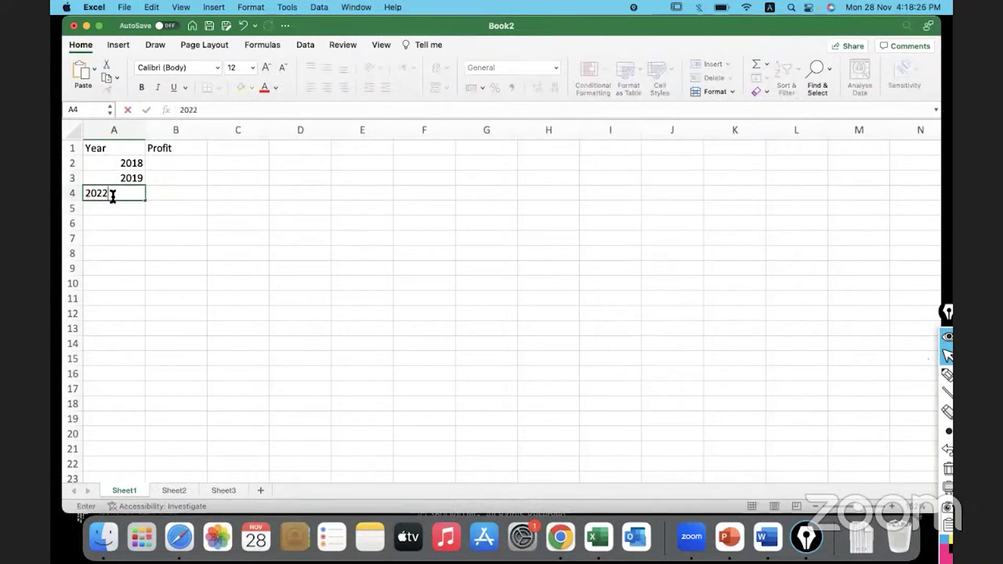
pyautogui.press('BackSpace')
pyautogui.write('0')
pyautogui.press('Return')
pyautogui.write('2012')
pyautogui.press('BackSpace')
pyautogui.press('BackSpace')
pyautogui.write('21')
pyautogui.press('Tab')
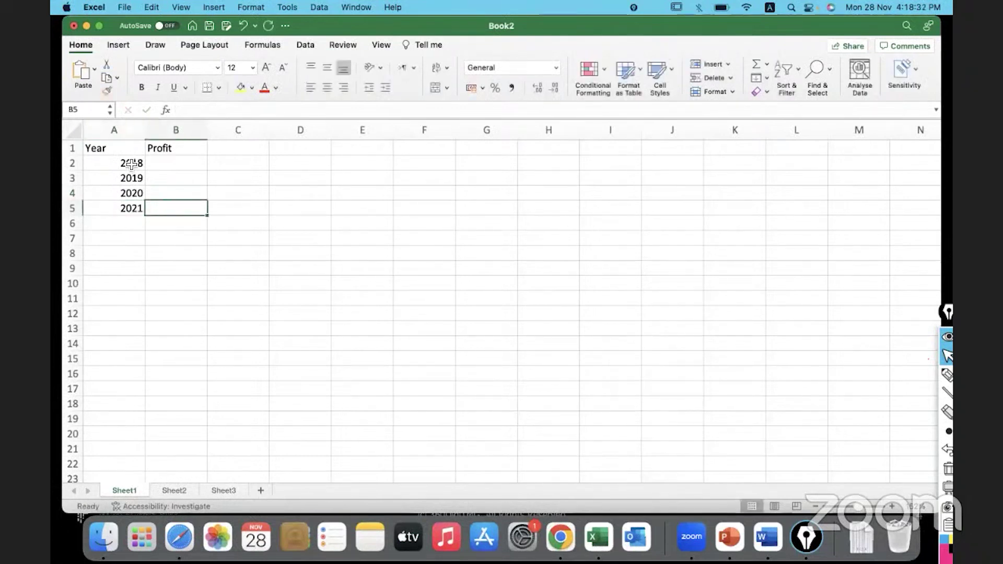
# Fill cells B2 to B5 under Profit with 10000, 12000, 14000 and 15000.
pyautogui.click(197, 164)
pyautogui.write('100')
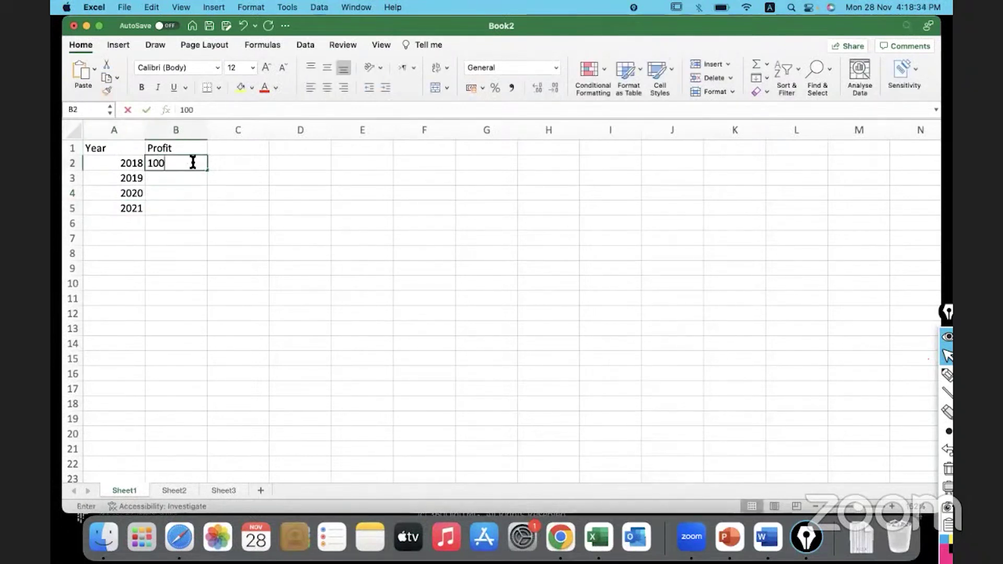
pyautogui.write('00')
pyautogui.press('Return')
pyautogui.write('1200')
pyautogui.press('Return')
pyautogui.press('Up')
pyautogui.write('12000')
pyautogui.press('Return')
pyautogui.write('14000')
pyautogui.press('Return')
pyautogui.write('15000')
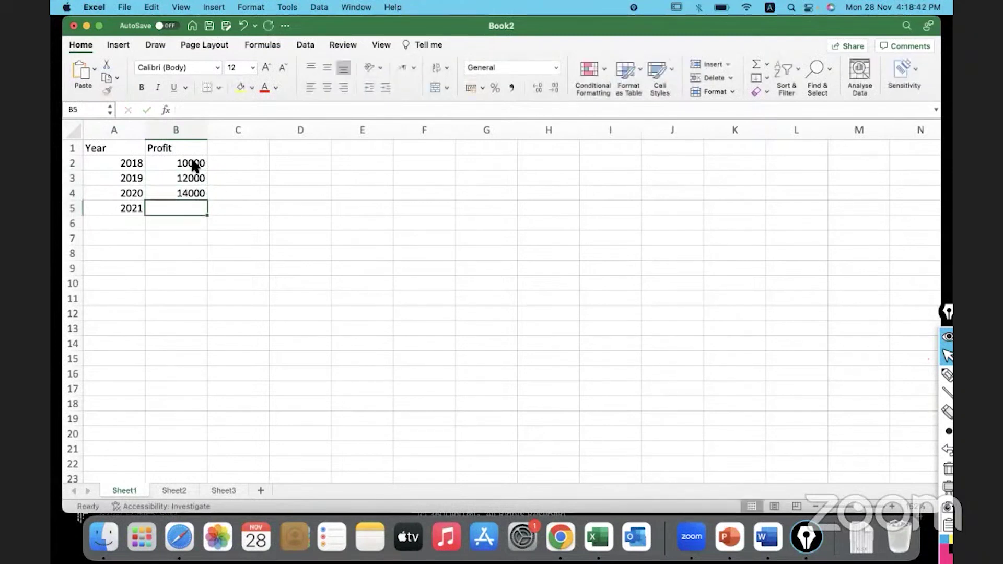
pyautogui.press('Return')
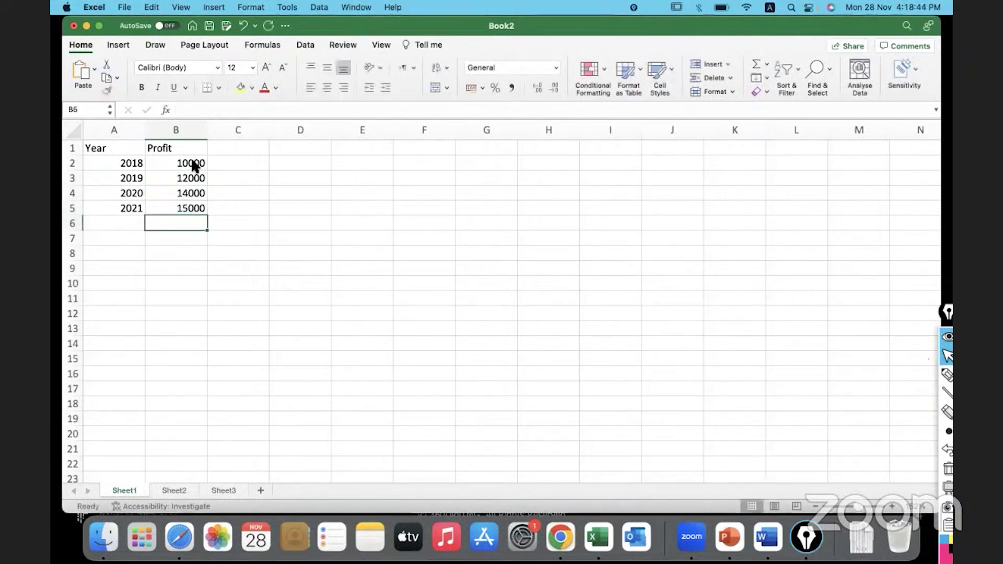
pyautogui.click(196, 254)
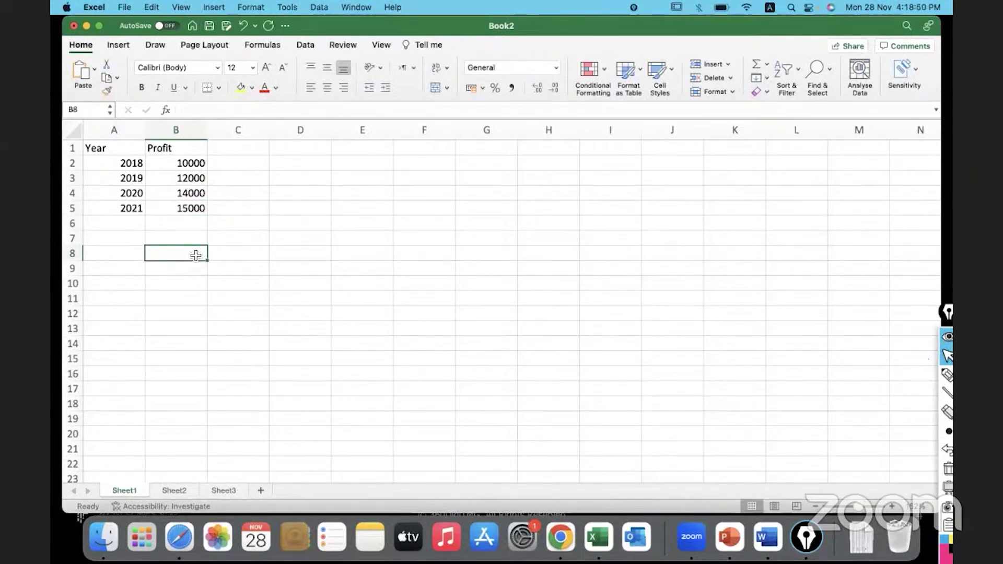
# Select columns A and B together, columns B and C individually, and the profit cells B2:B5 to compare the selection ranges.
pyautogui.moveTo(115, 131); pyautogui.dragTo(177, 134)
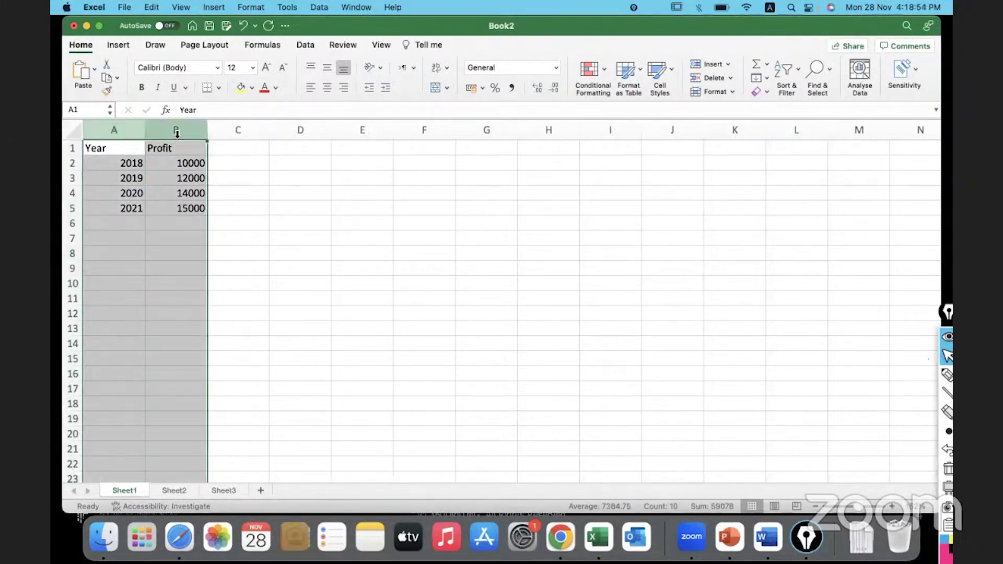
pyautogui.click(171, 232)
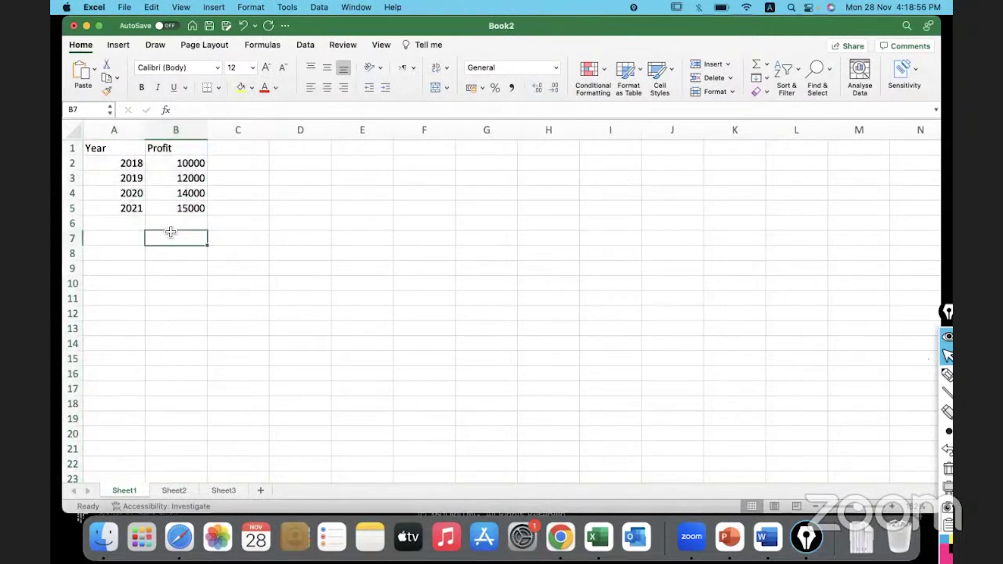
pyautogui.click(196, 133)
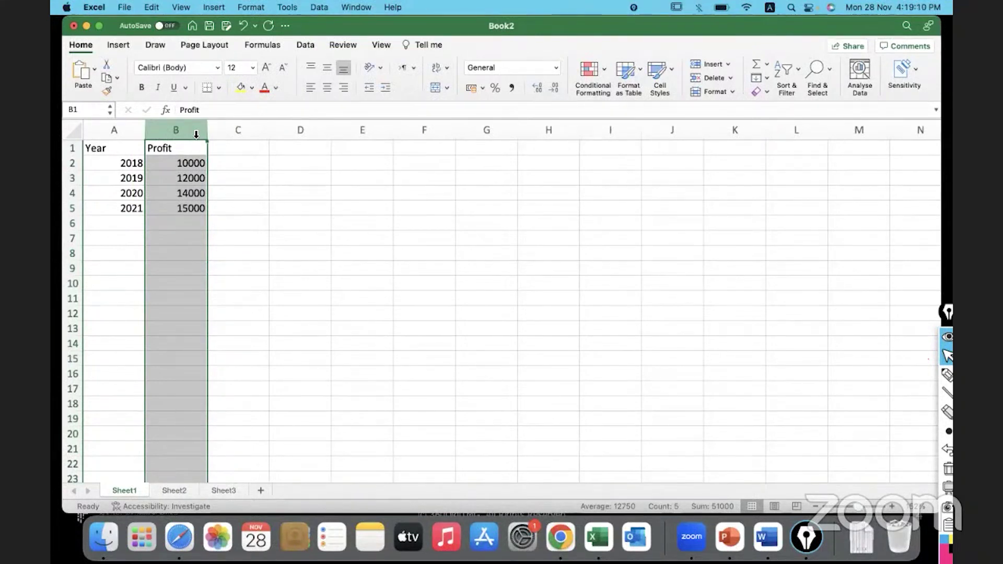
pyautogui.click(173, 159)
pyautogui.moveTo(172, 169); pyautogui.dragTo(179, 207)
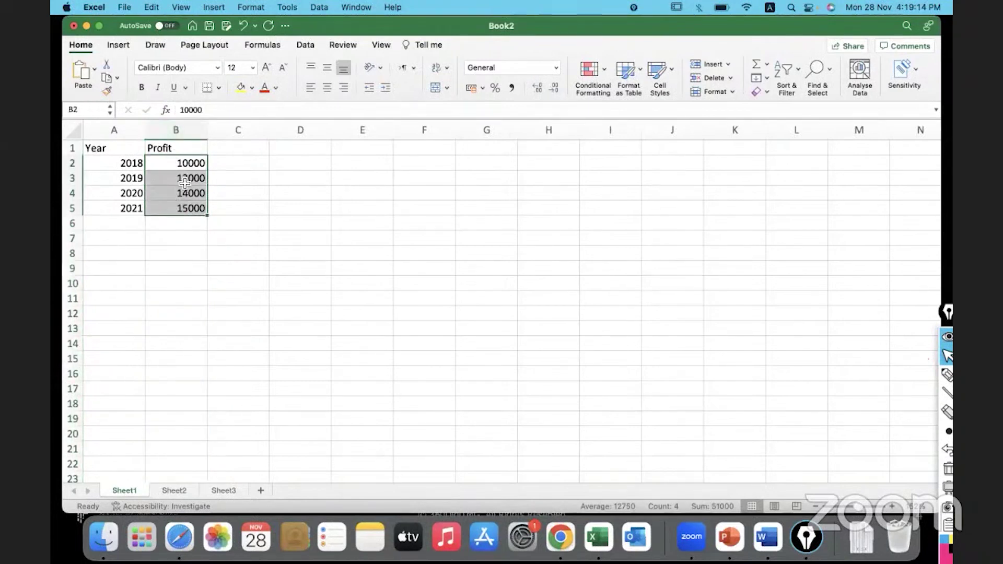
pyautogui.click(188, 135)
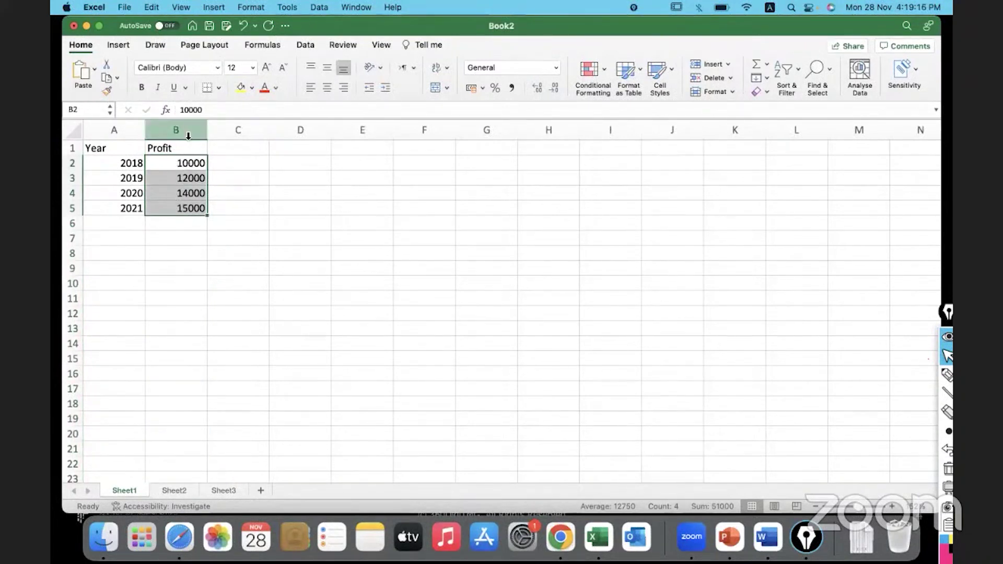
pyautogui.click(171, 166)
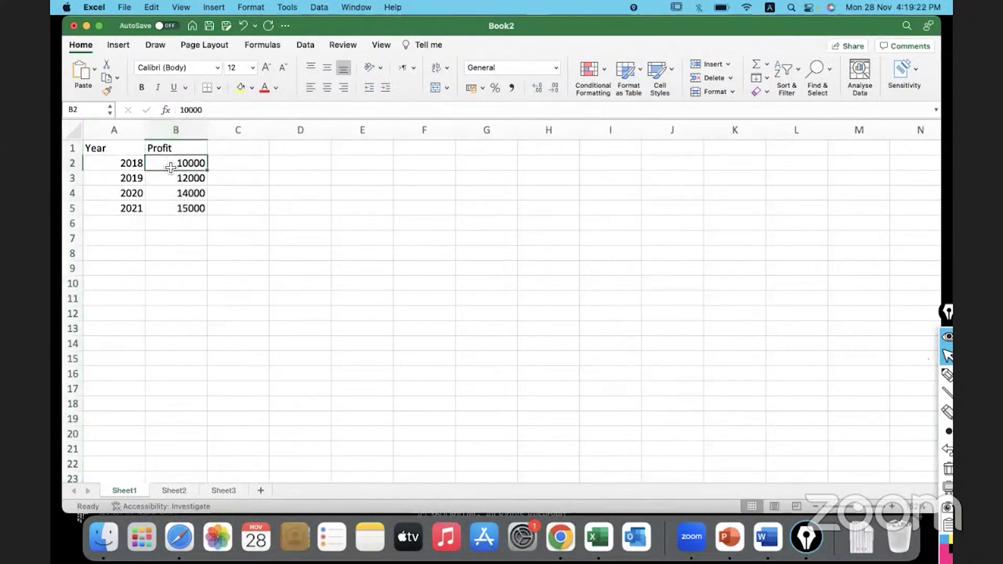
pyautogui.click(186, 128)
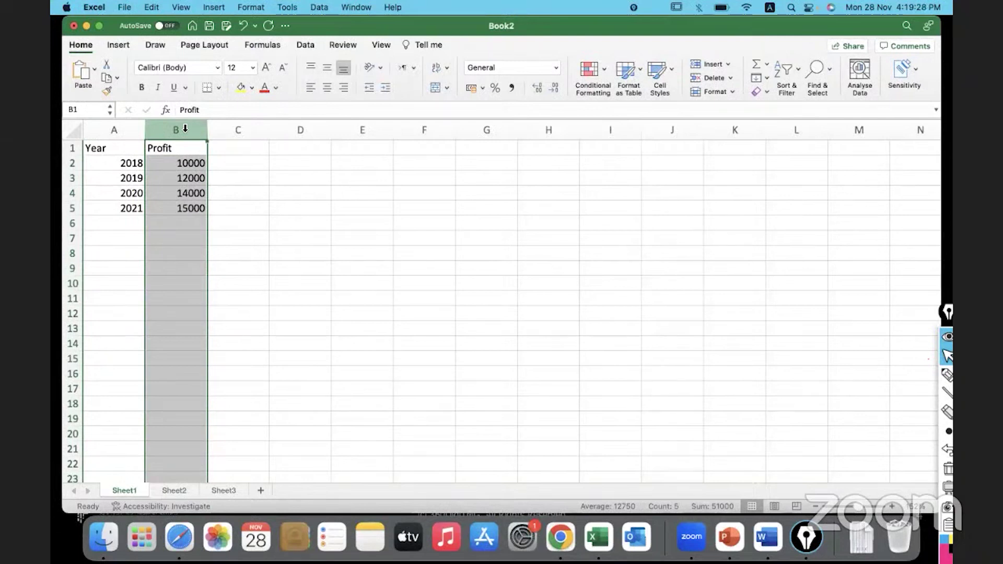
pyautogui.click(237, 130)
pyautogui.click(233, 162)
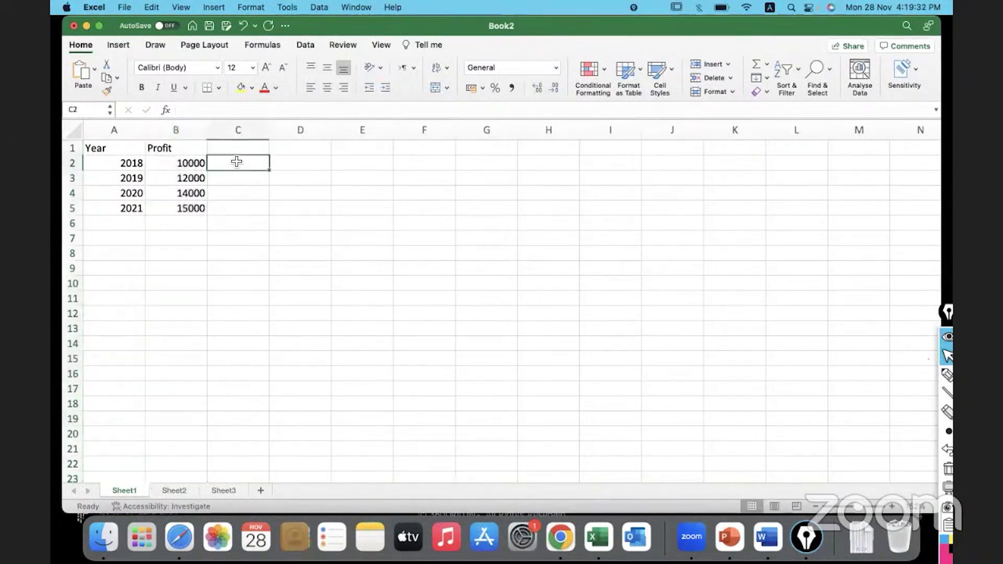
pyautogui.click(249, 127)
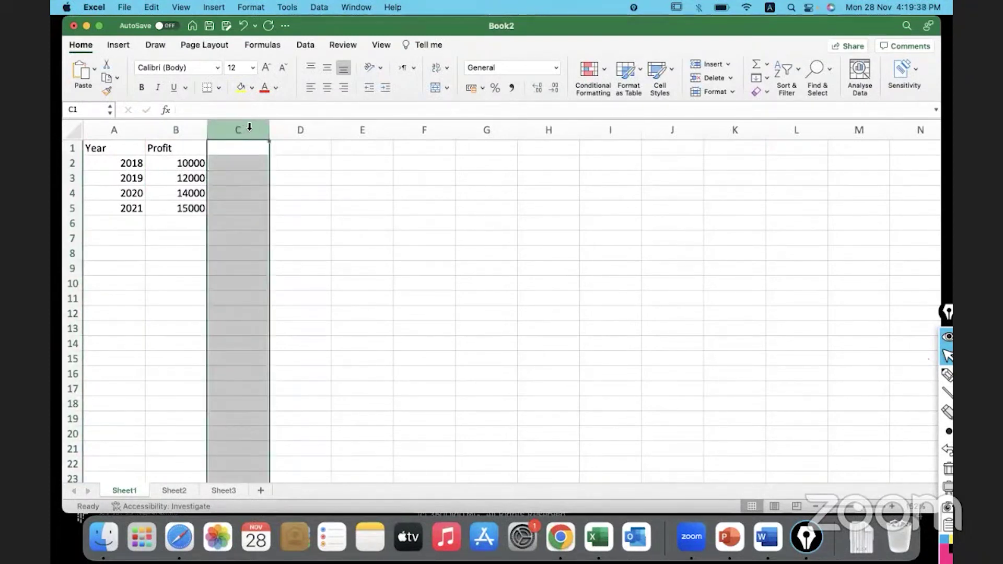
pyautogui.click(181, 227)
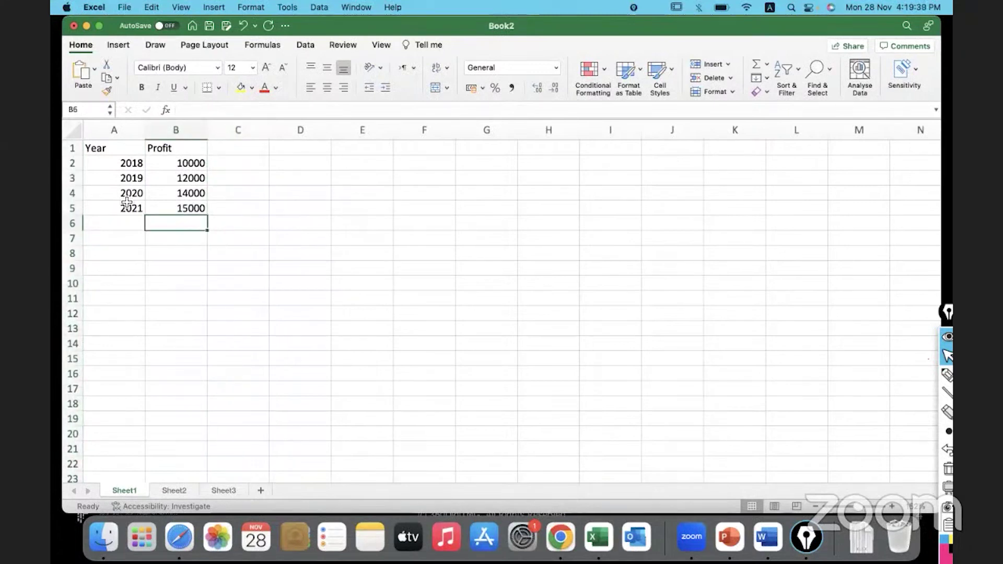
# Select the whole of row 2 and the entire worksheet to compare their selection ranges.
pyautogui.click(75, 164)
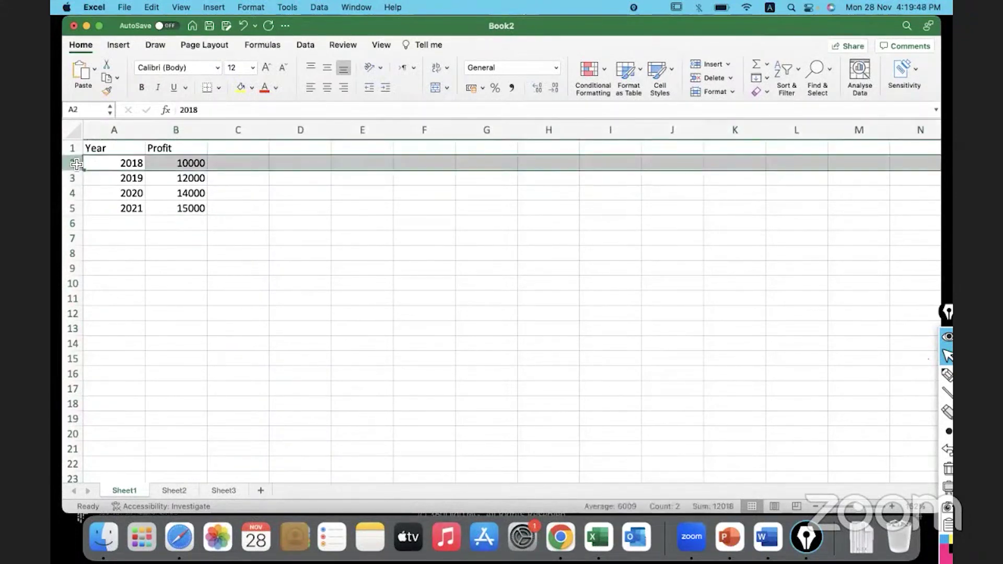
pyautogui.click(141, 250)
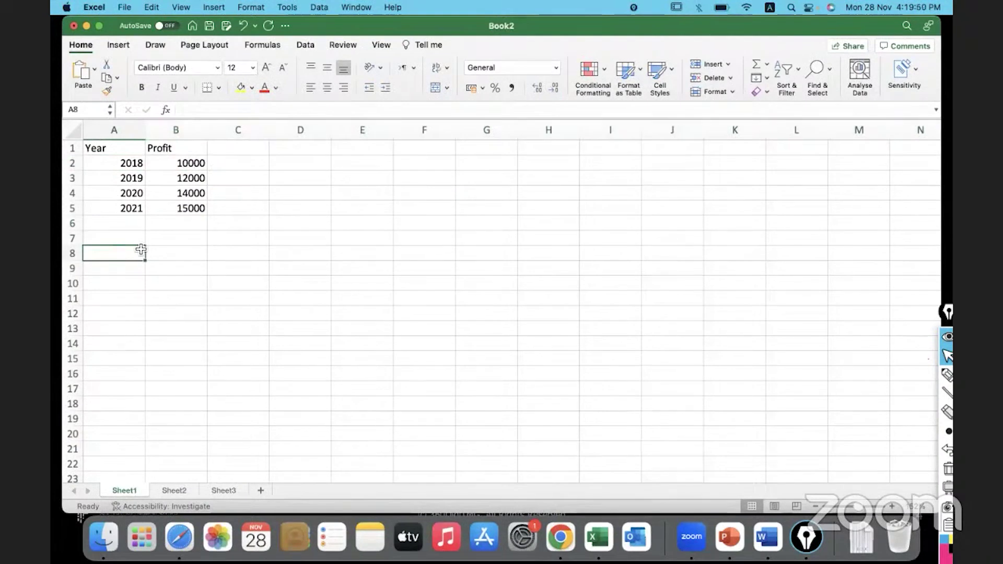
pyautogui.click(75, 132)
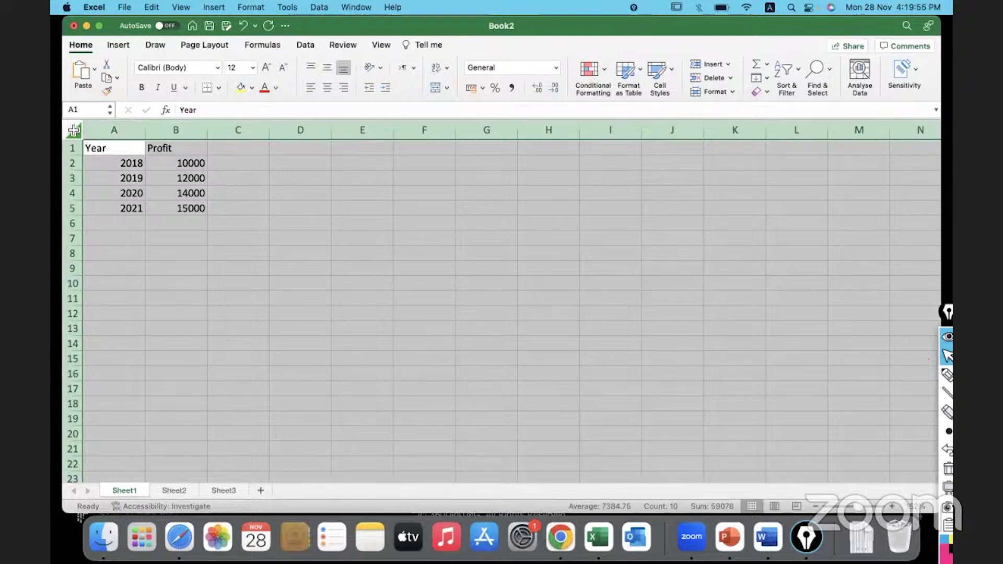
pyautogui.click(162, 209)
# Apply the Currency number format to the whole Profit column.
pyautogui.click(189, 137)
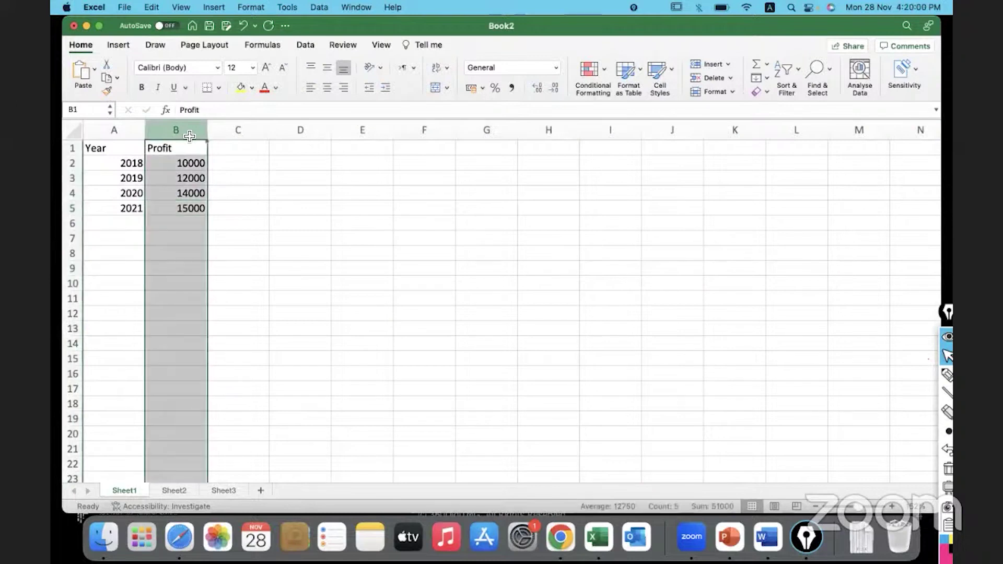
pyautogui.click(556, 68)
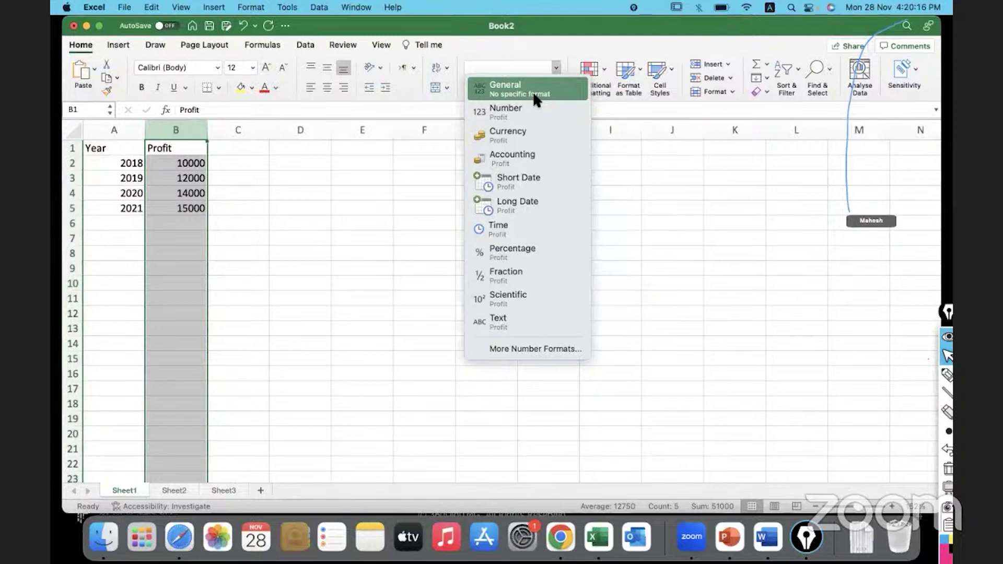
pyautogui.click(519, 139)
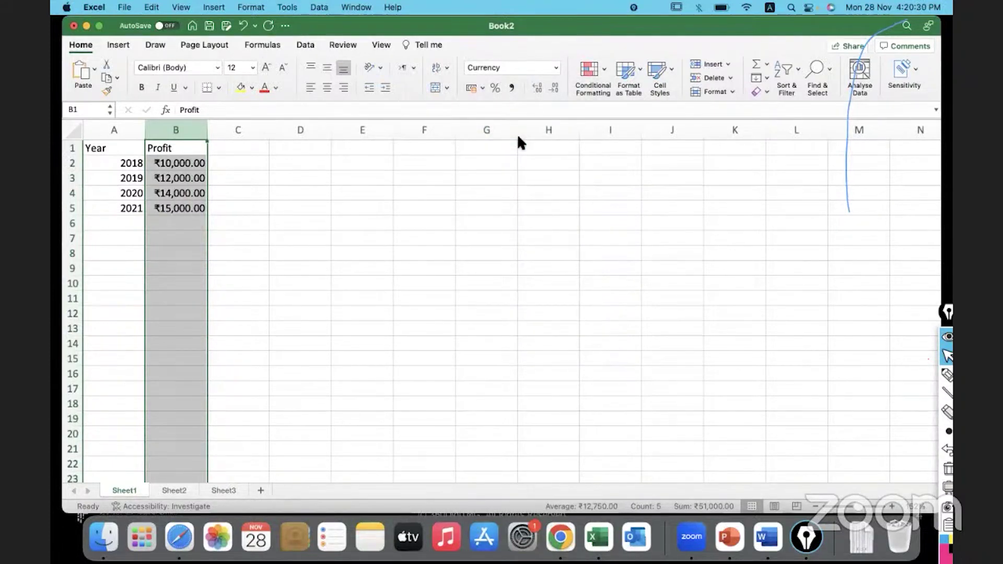
# Enter the notes "System Locale" in cell F5 and "INDIA" in cell F7.
pyautogui.click(398, 211)
pyautogui.write('System Locale')
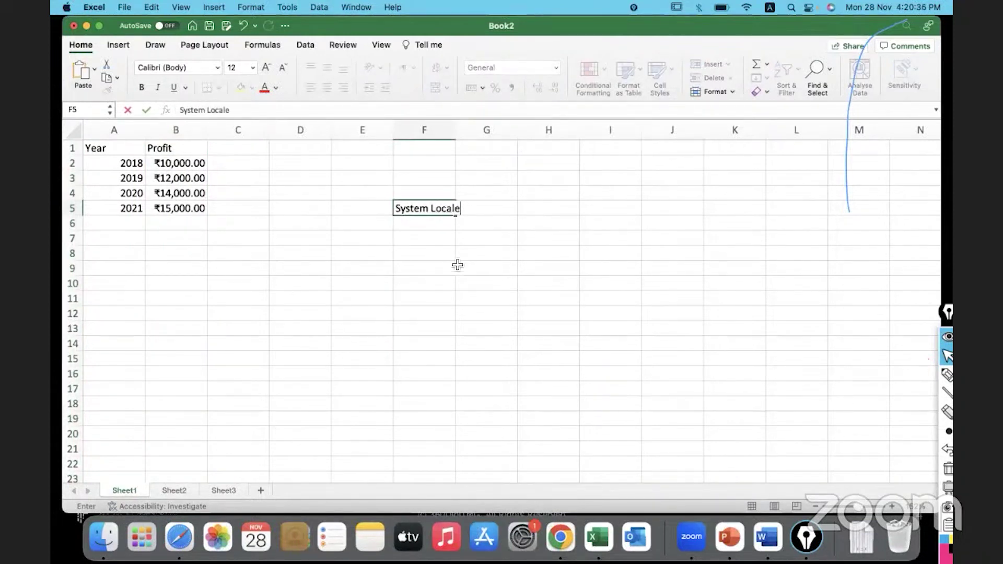
pyautogui.click(450, 263)
pyautogui.click(439, 236)
pyautogui.write('INDIA')
pyautogui.click(429, 295)
# Inspect the currency-formatted values in cells B2 and B3, and select the entire Profit column.
pyautogui.click(163, 167)
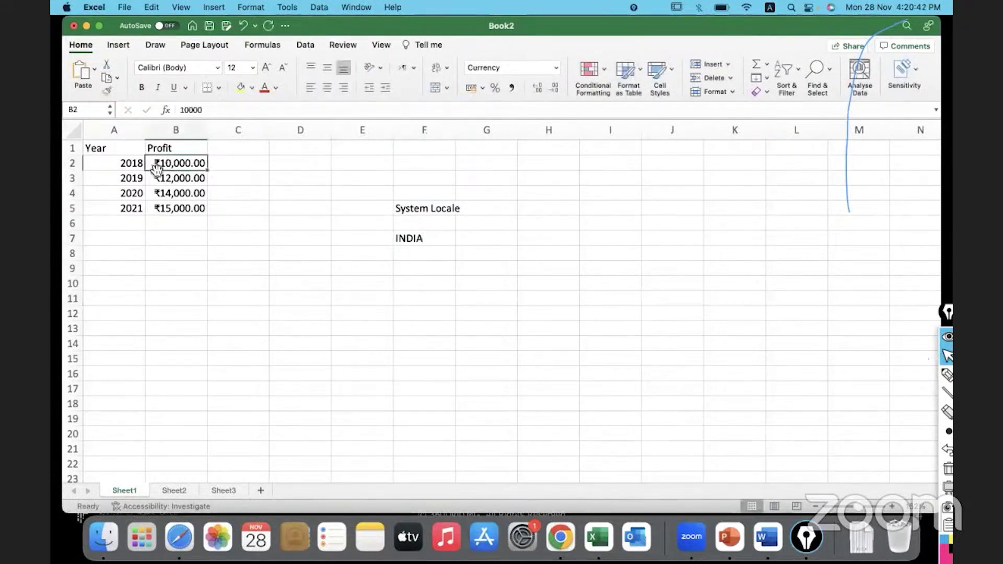
pyautogui.click(159, 182)
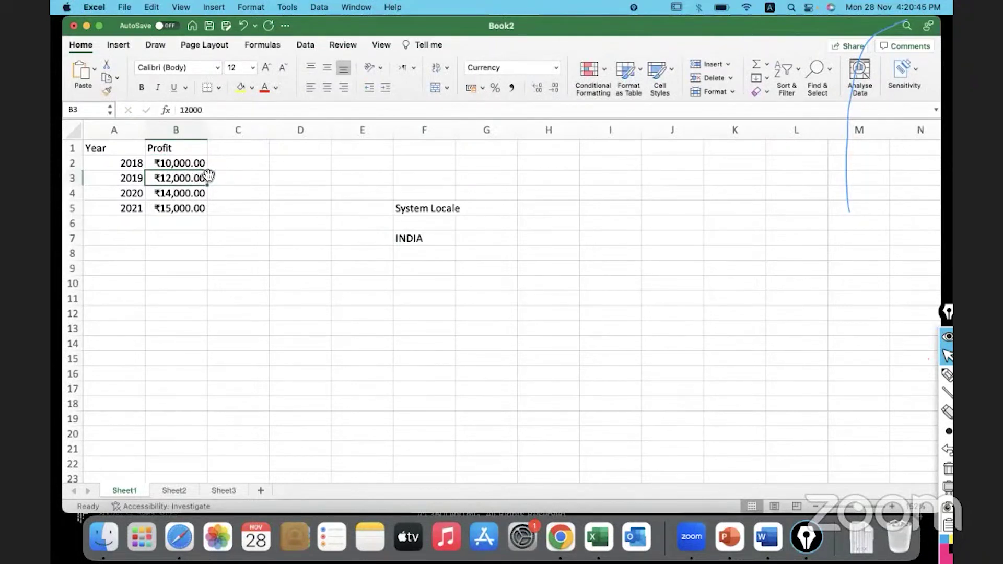
pyautogui.click(197, 131)
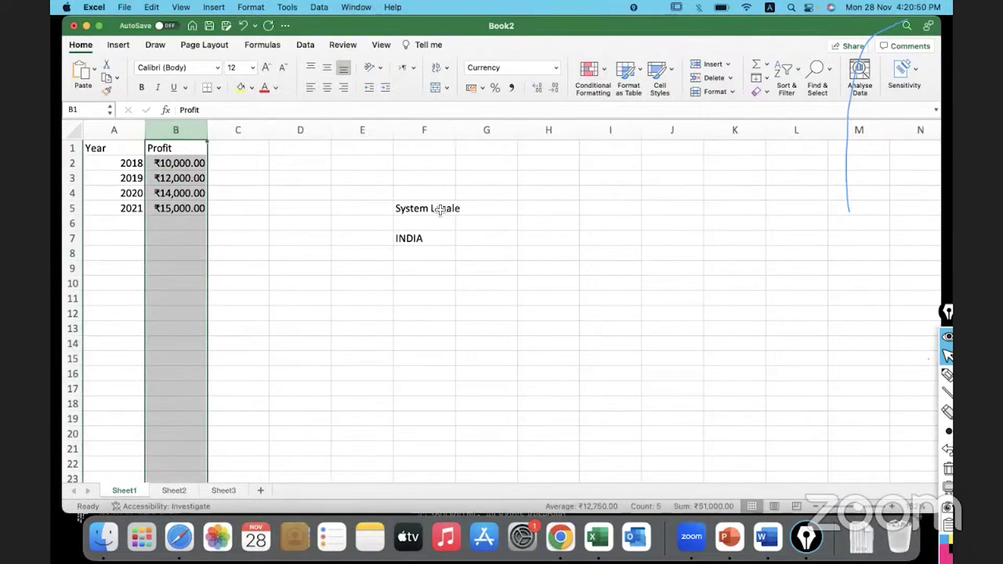
# Apply the $ English (United States) accounting format to the whole Profit column.
pyautogui.moveTo(439, 192); pyautogui.dragTo(416, 237)
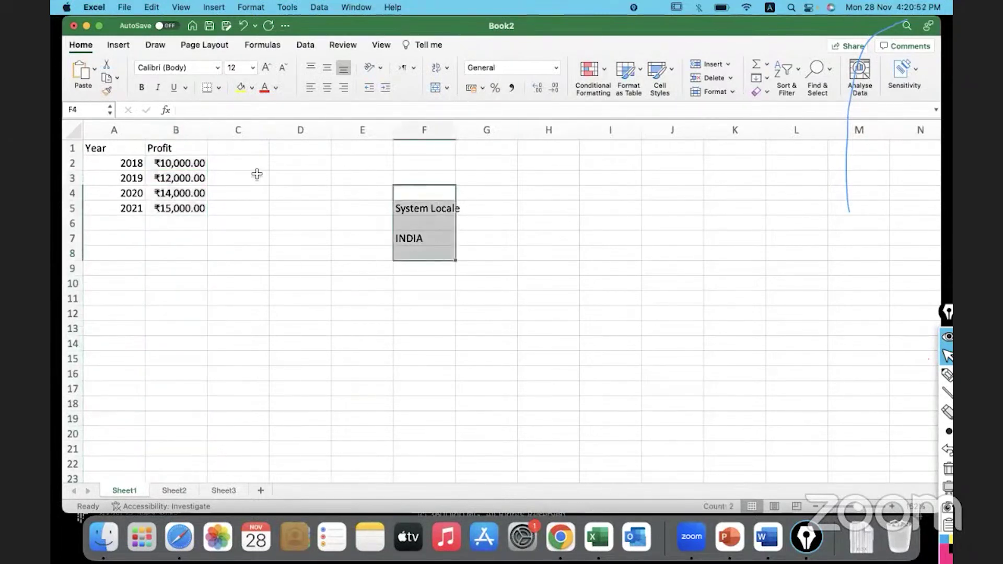
pyautogui.click(197, 132)
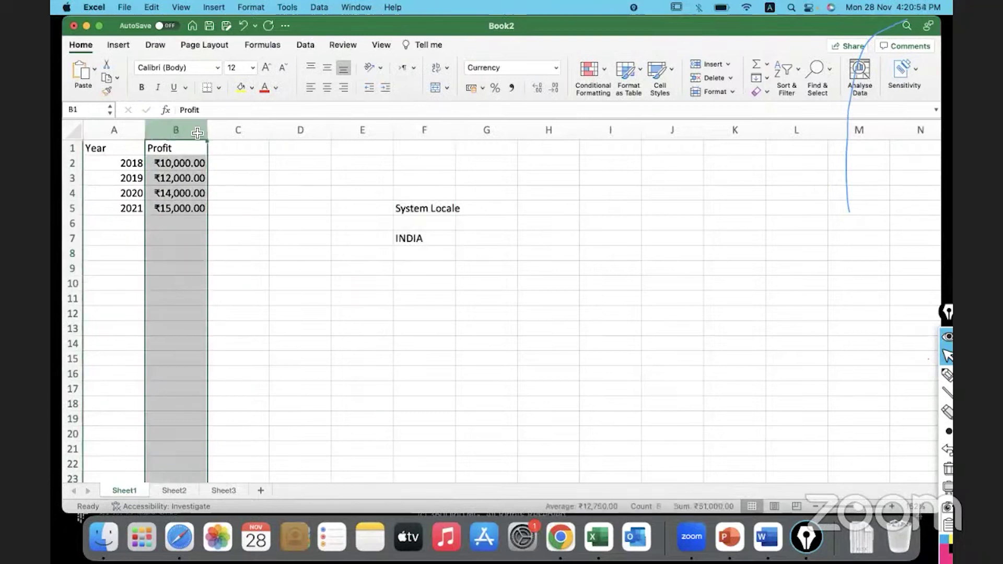
pyautogui.click(334, 244)
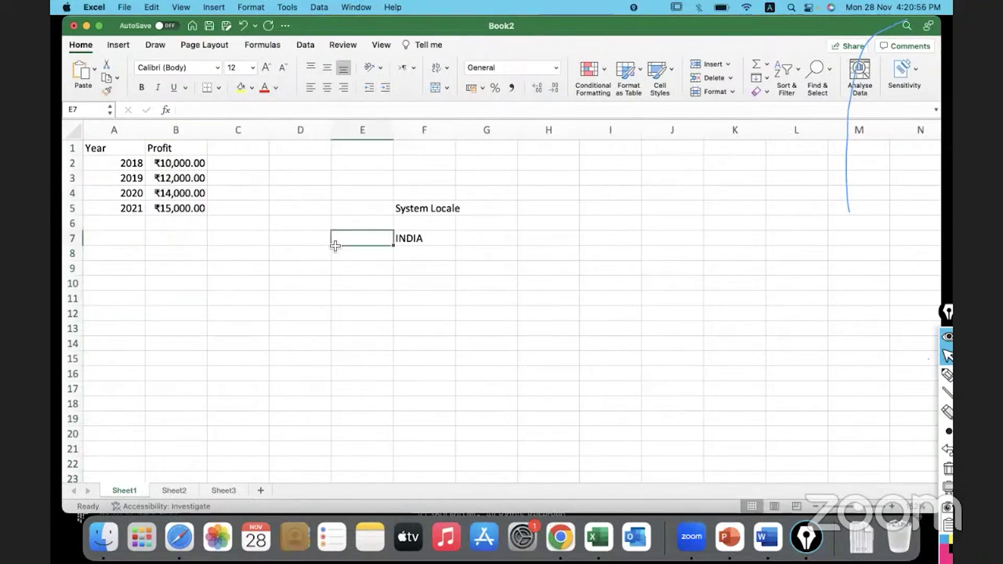
pyautogui.click(203, 136)
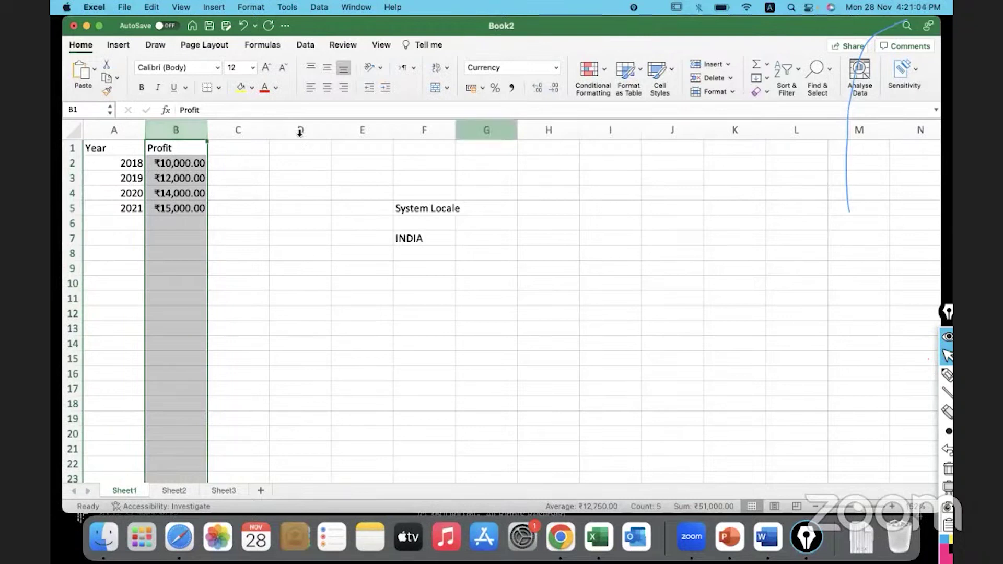
pyautogui.click(481, 88)
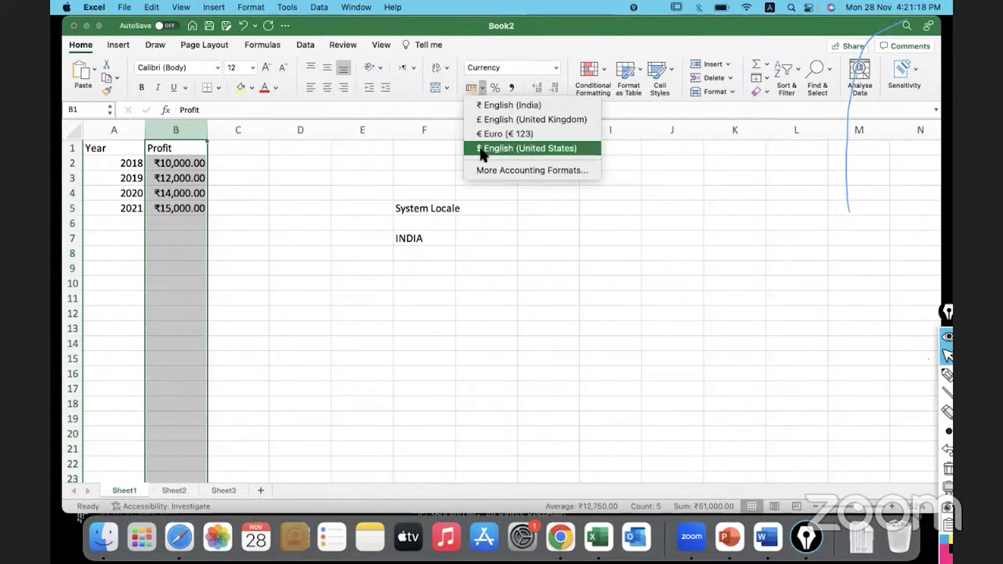
pyautogui.click(509, 151)
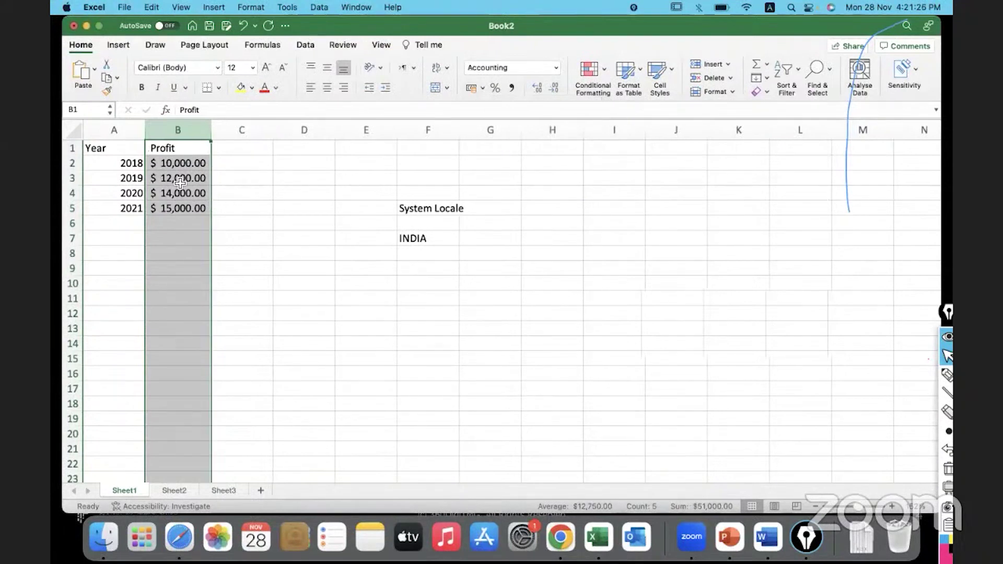
# Examine the dollar-formatted profit values in cells B2:B5, including B4 and B5 individually.
pyautogui.click(168, 223)
pyautogui.moveTo(186, 166); pyautogui.dragTo(187, 208)
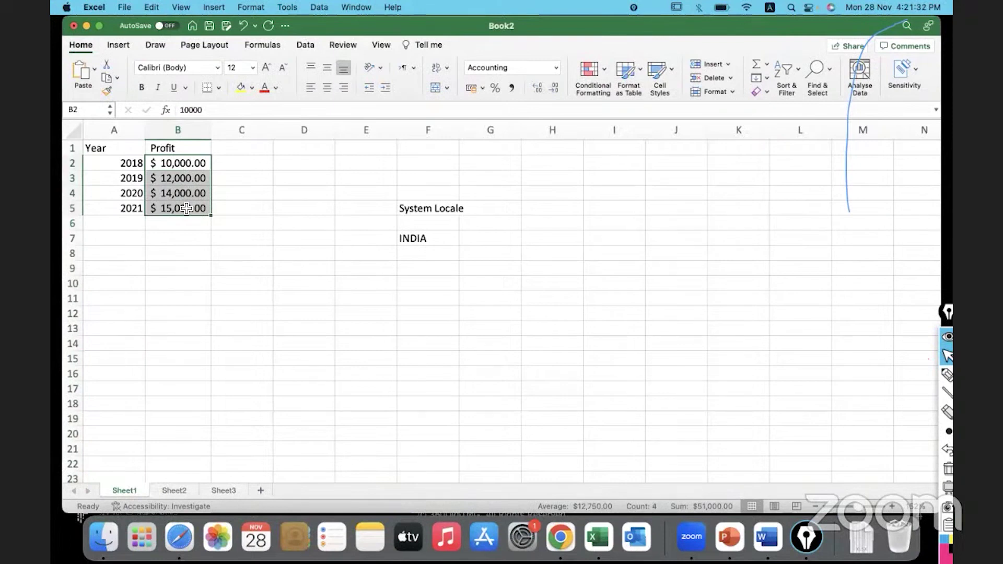
pyautogui.click(191, 130)
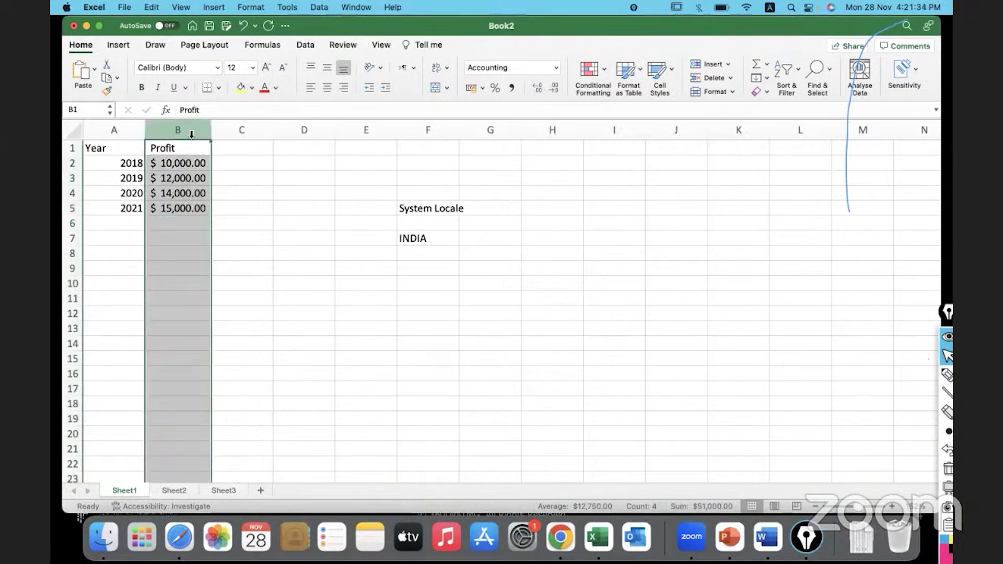
pyautogui.click(195, 190)
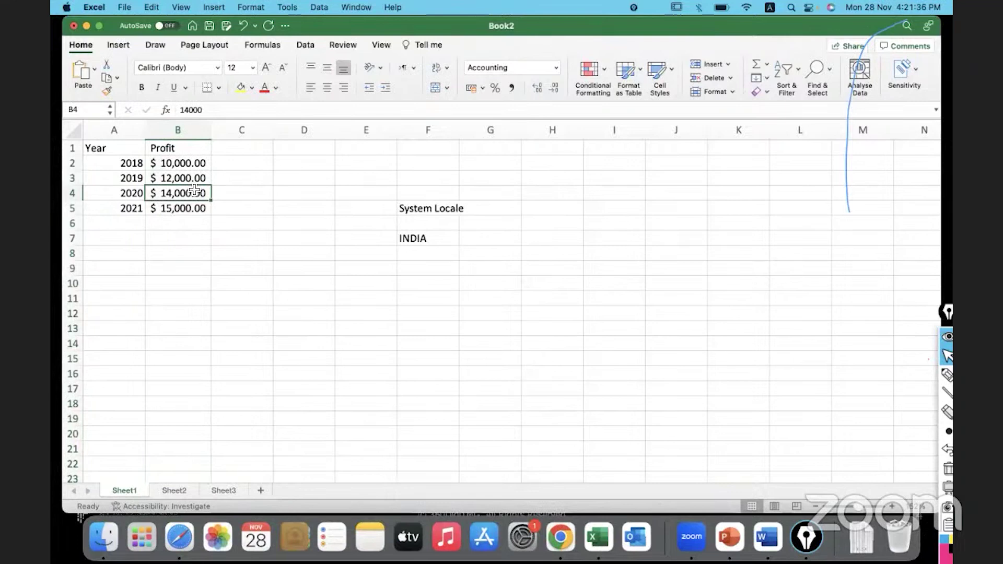
pyautogui.click(196, 209)
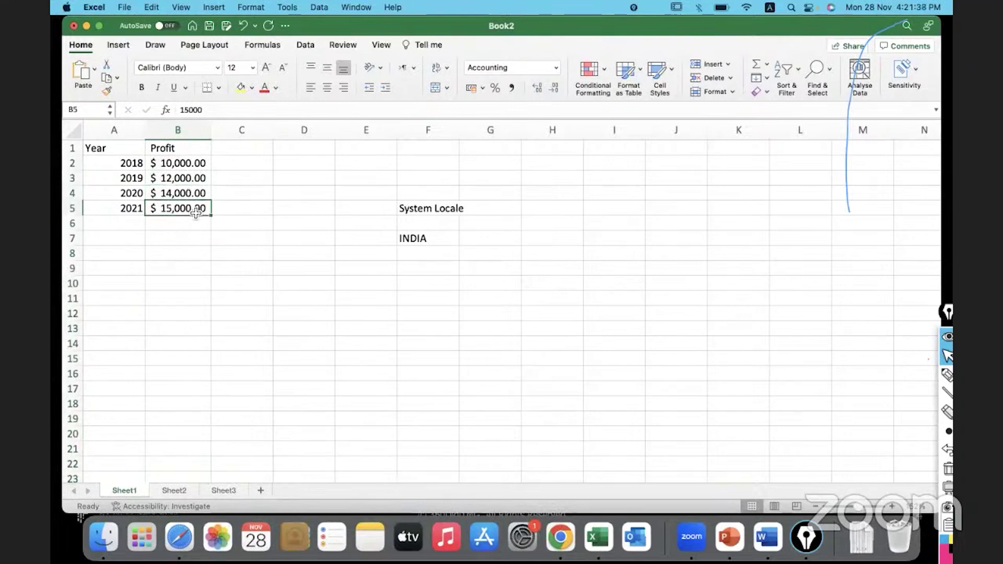
# Reduce the whole Profit column to zero decimal places.
pyautogui.click(194, 132)
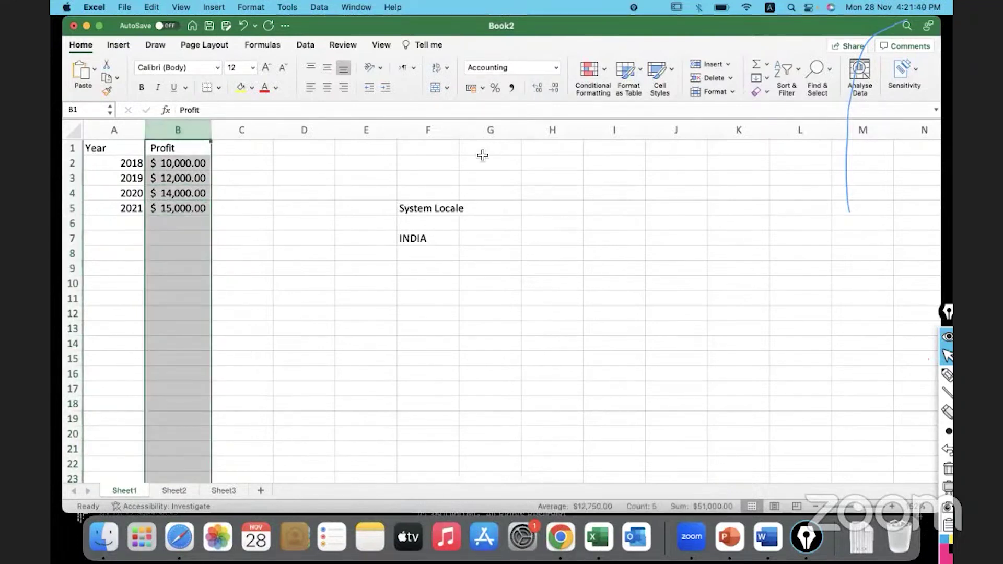
pyautogui.click(552, 87)
pyautogui.click(553, 87)
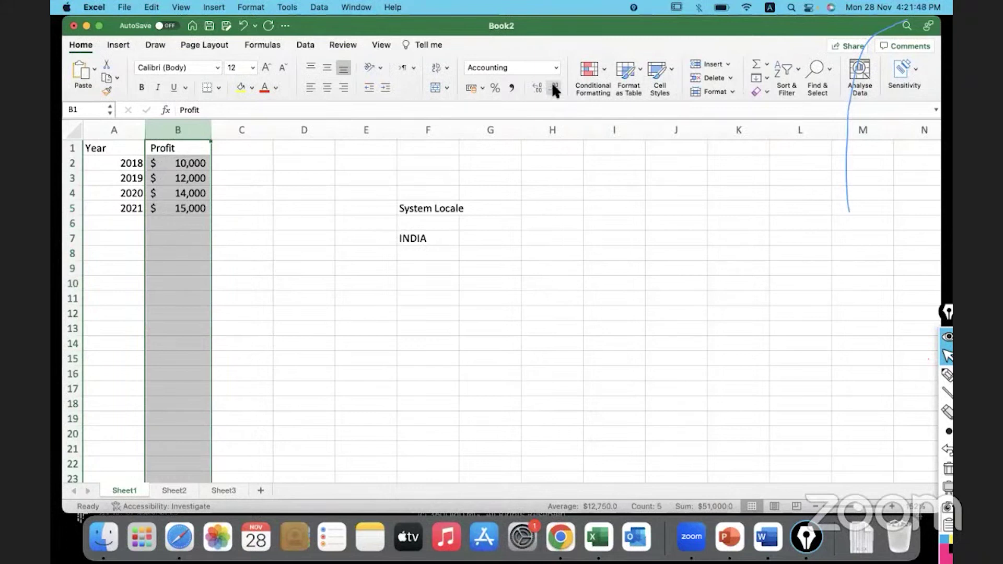
pyautogui.click(252, 235)
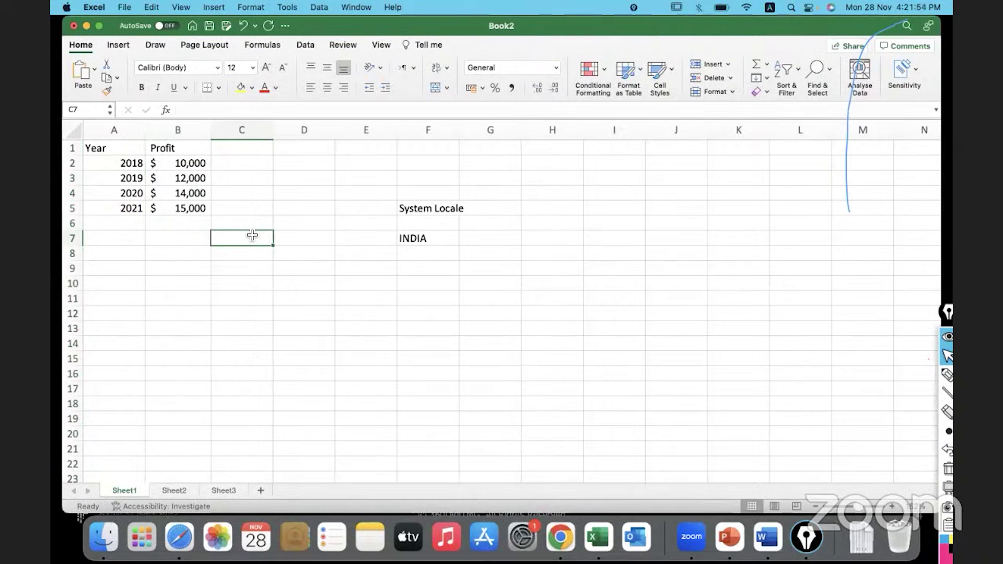
# Review the available number formats for the Profit column without applying a different one.
pyautogui.click(199, 133)
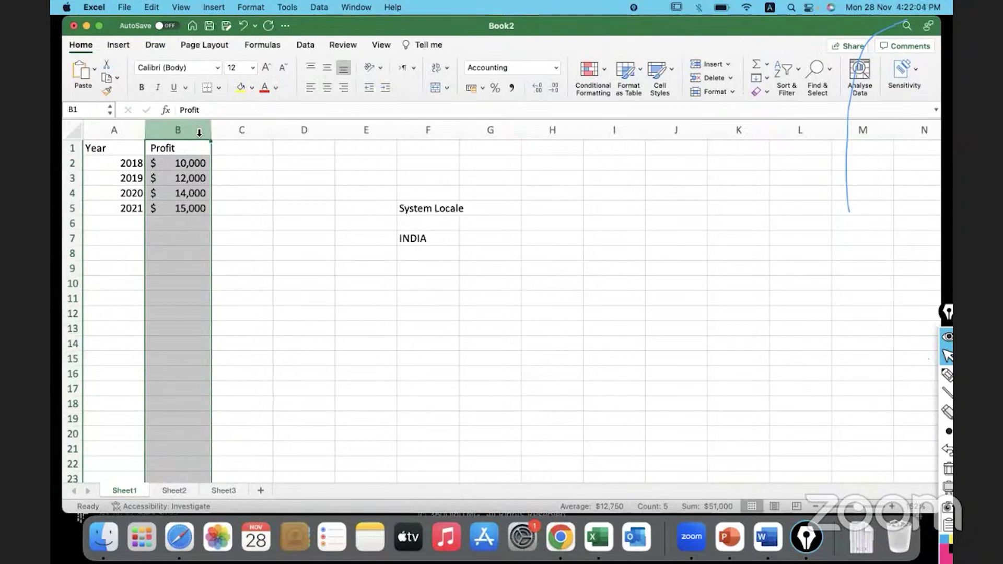
pyautogui.click(556, 64)
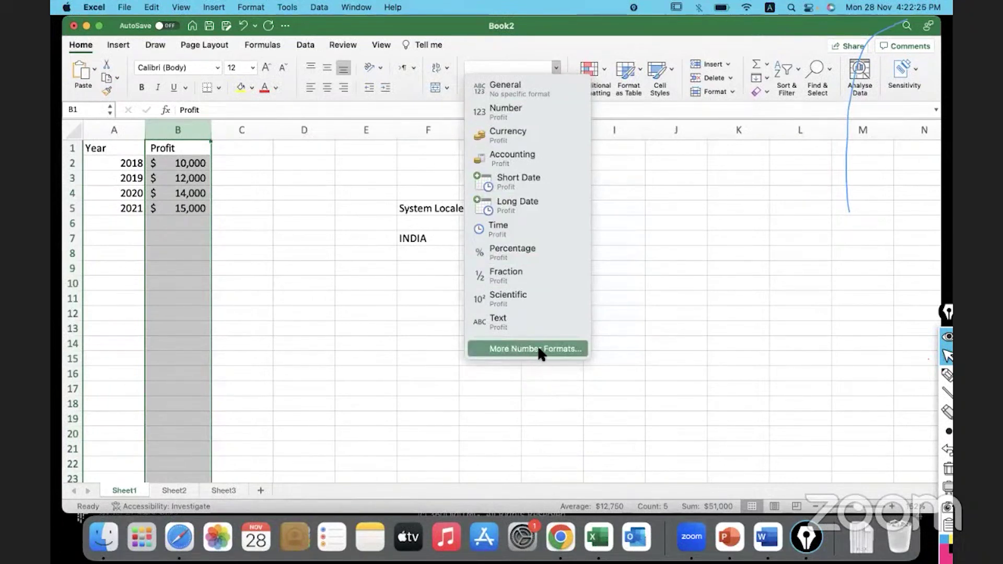
pyautogui.click(349, 335)
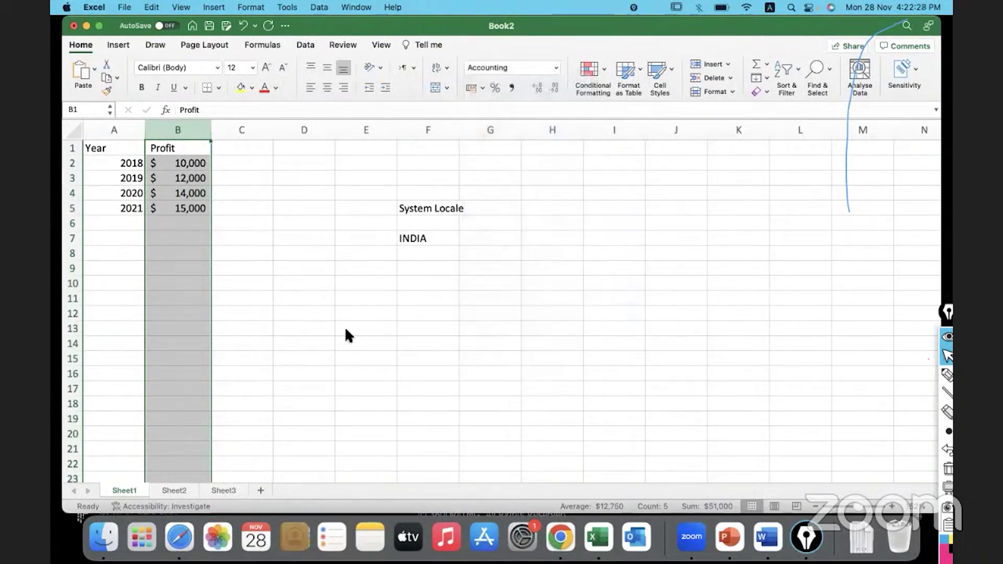
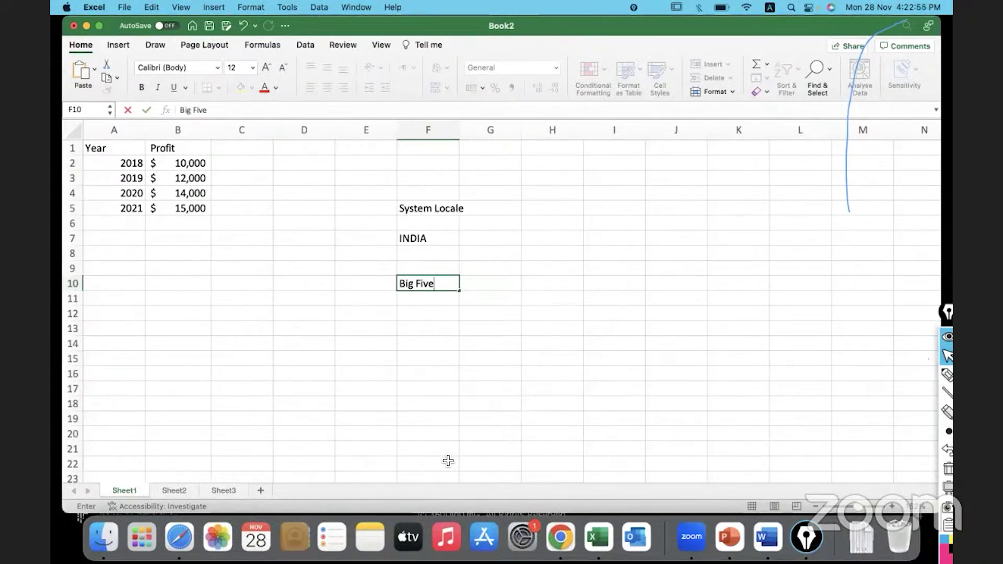
# Enter the heading "Big Five" in cell F10 and the label "Basic Functions" in cell F11.
pyautogui.press('Return')
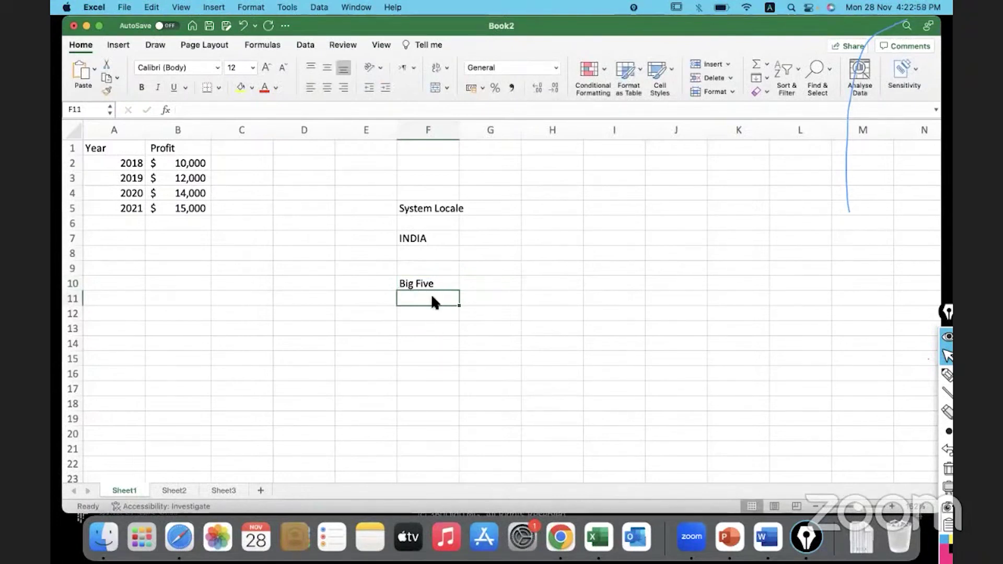
pyautogui.write('basinc Fiunc')
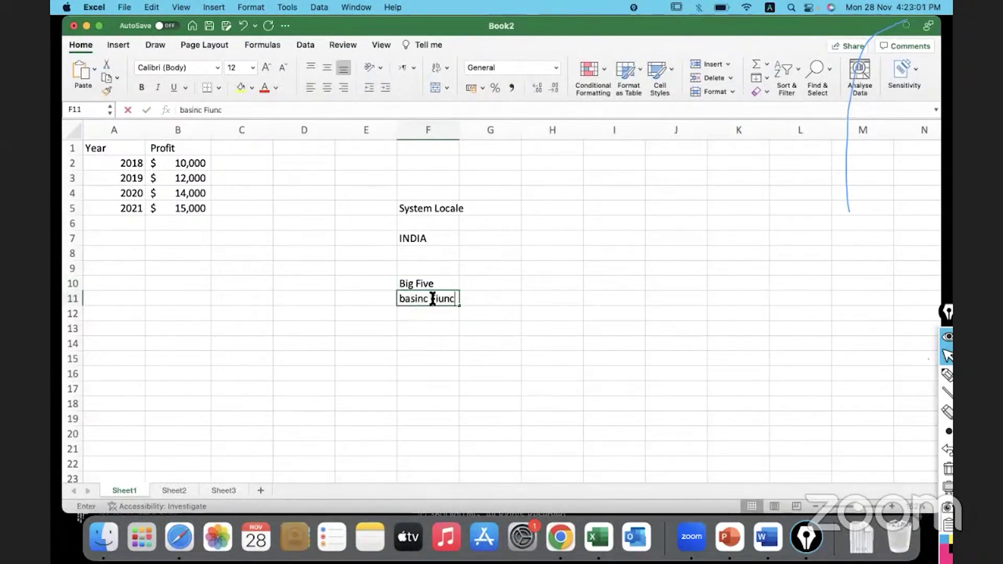
pyautogui.press('BackSpace')
pyautogui.press('BackSpace')
pyautogui.press('BackSpace')
pyautogui.press('BackSpace')
pyautogui.press('Return')
pyautogui.press('Up')
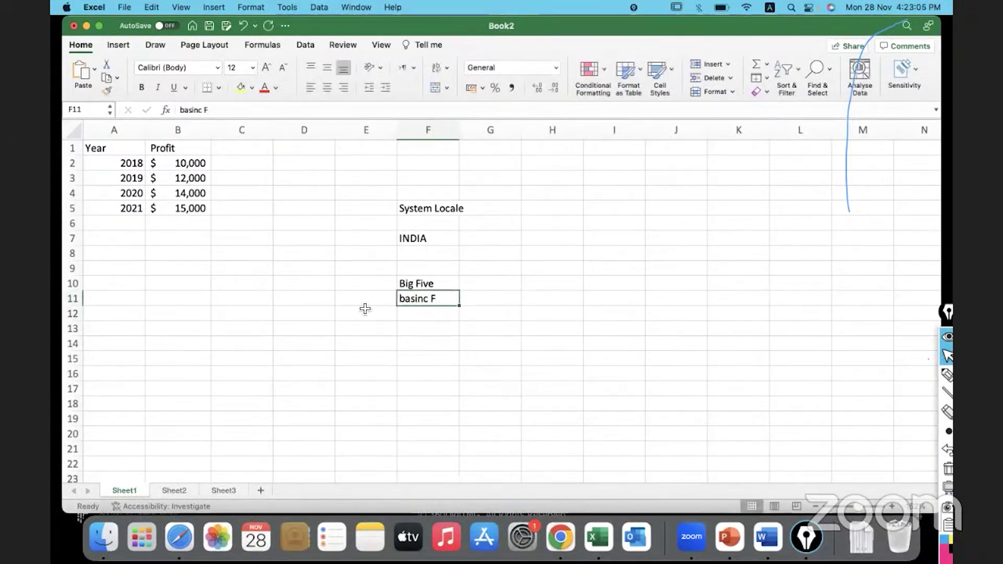
pyautogui.doubleClick(444, 301)
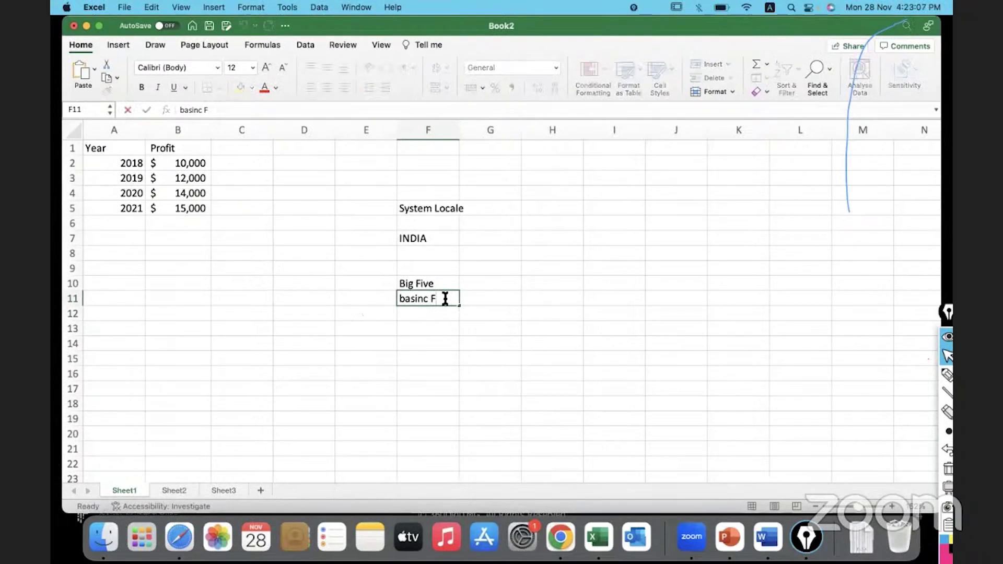
pyautogui.moveTo(444, 300); pyautogui.dragTo(377, 302)
pyautogui.moveTo(440, 293); pyautogui.dragTo(386, 296)
pyautogui.write('Basic Finctions')
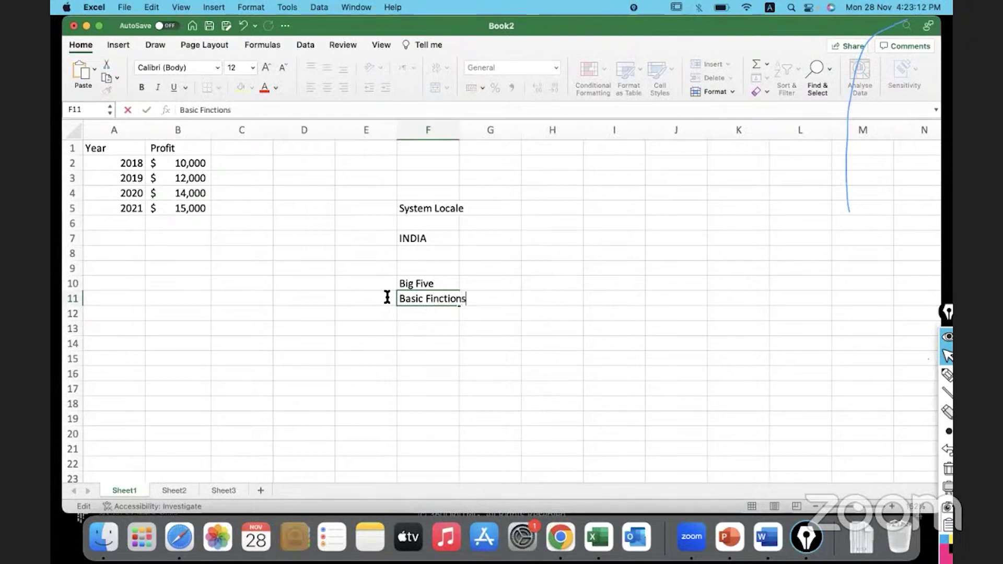
pyautogui.click(433, 299)
pyautogui.press('BackSpace')
pyautogui.write('u')
pyautogui.press('Tab')
# List the function names SUM, AVG, MIN, MAX and COUNT down cells H11:H15 and select the list.
pyautogui.press('Tab')
pyautogui.write('S')
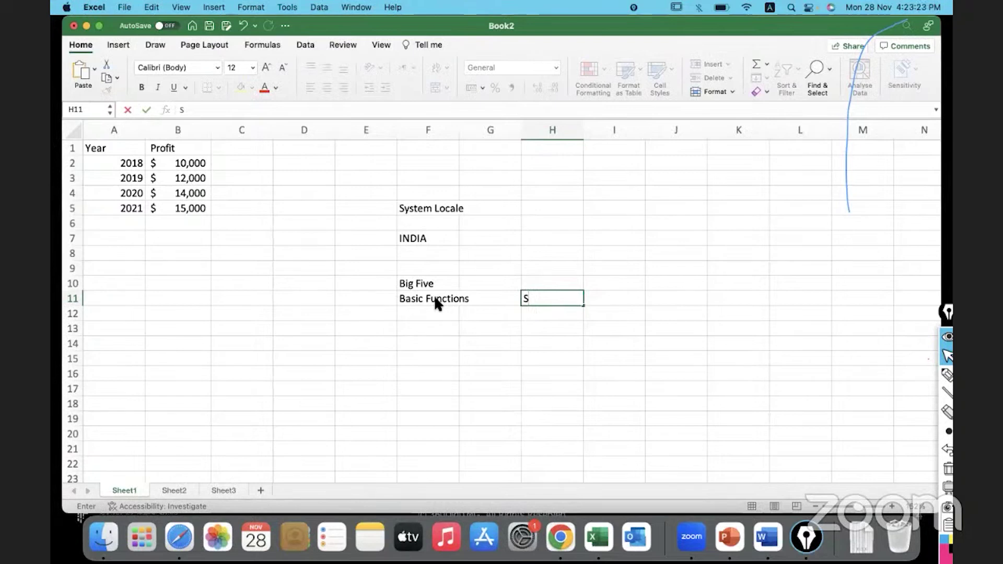
pyautogui.click(537, 298)
pyautogui.write('UM')
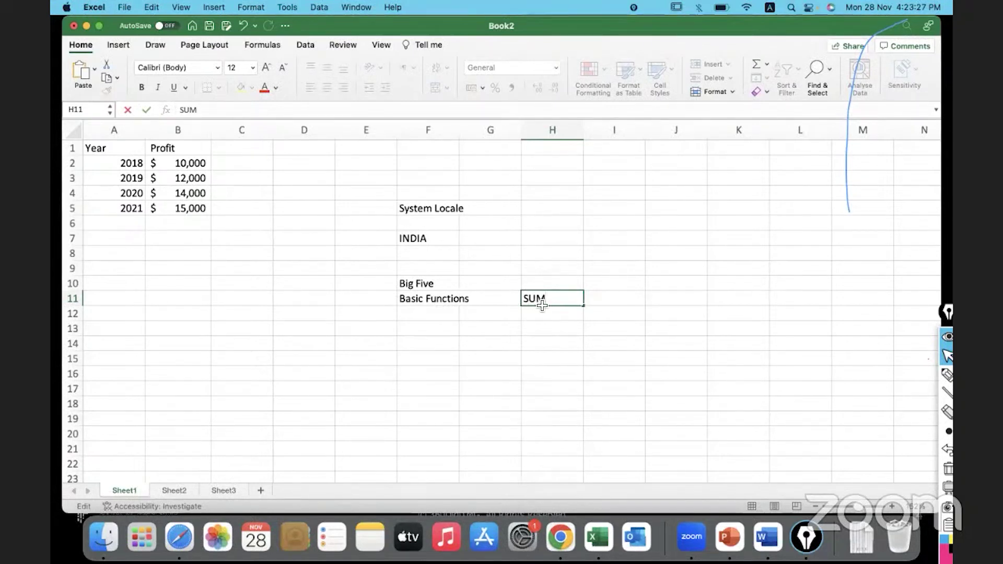
pyautogui.click(543, 318)
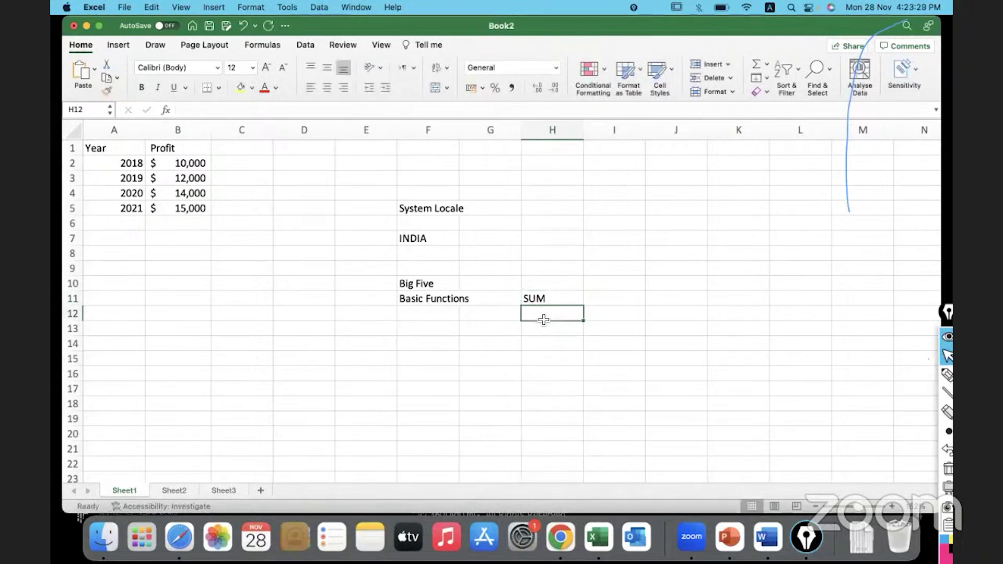
pyautogui.write('AVG')
pyautogui.press('Return')
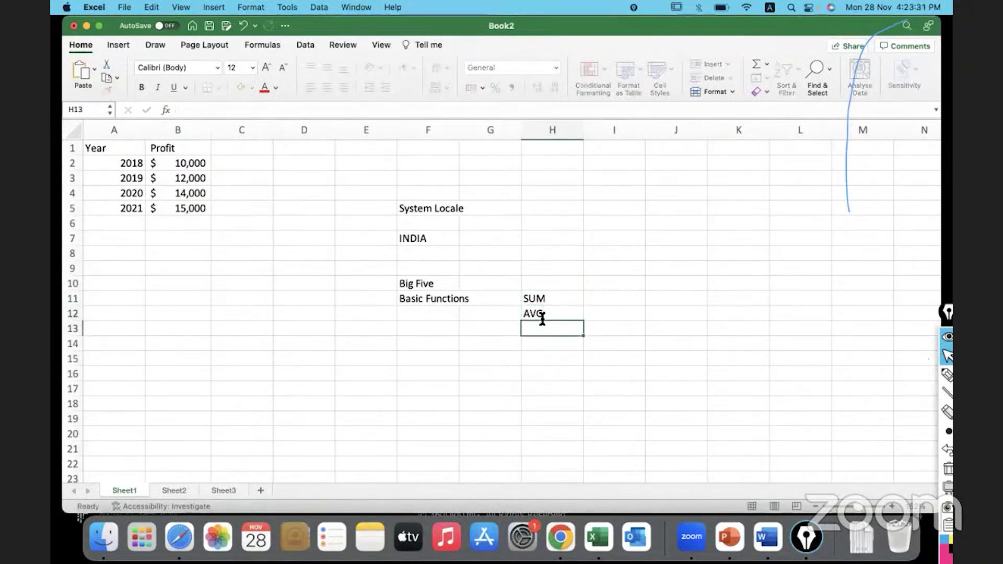
pyautogui.write('MIN')
pyautogui.press('Return')
pyautogui.write('MAX')
pyautogui.press('Return')
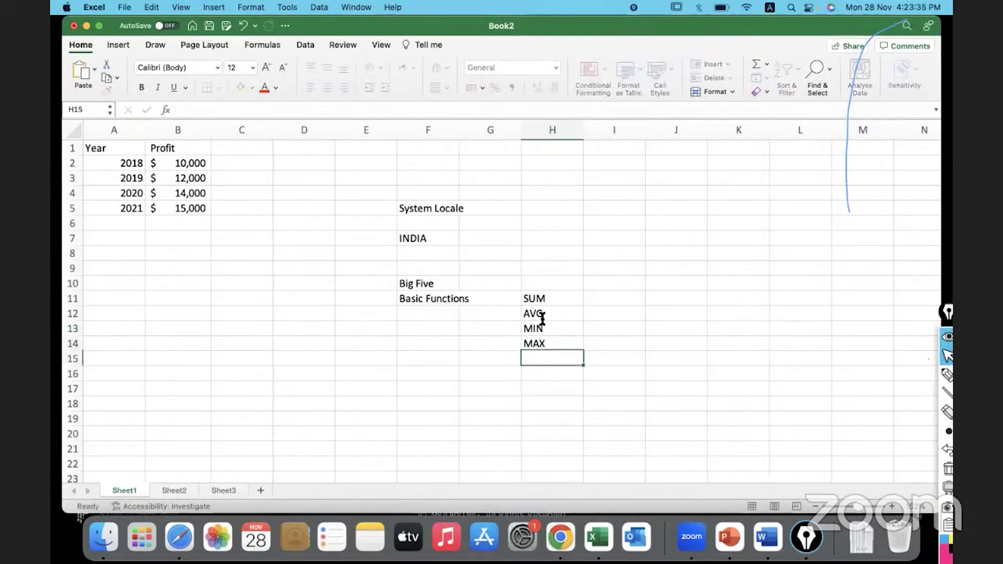
pyautogui.write('COUNT')
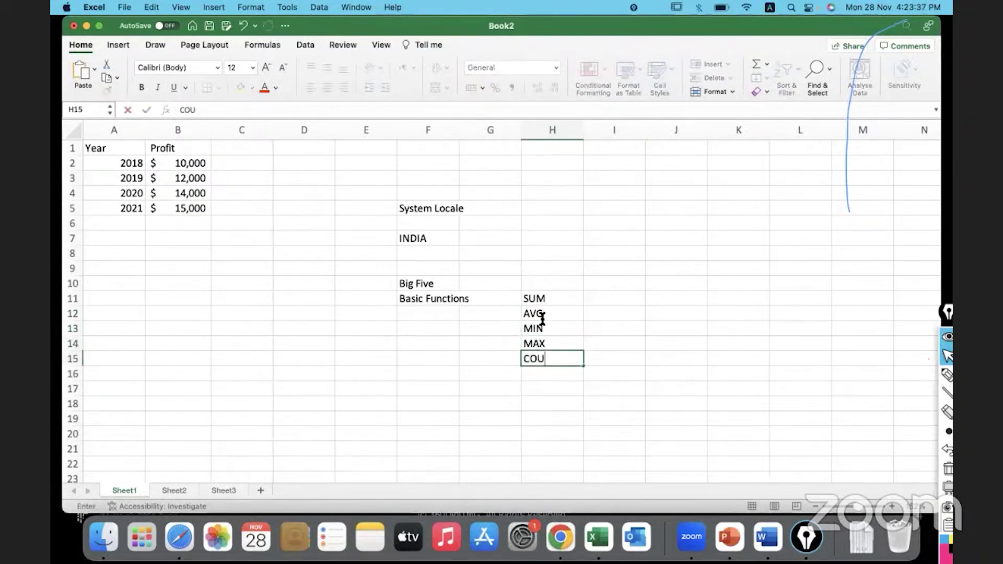
pyautogui.click(558, 398)
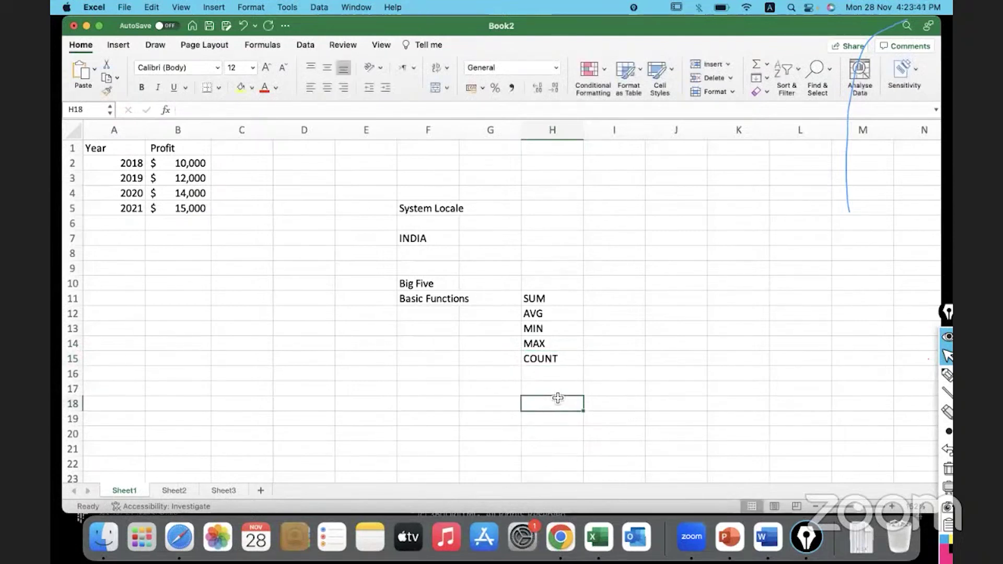
pyautogui.moveTo(573, 300); pyautogui.dragTo(572, 360)
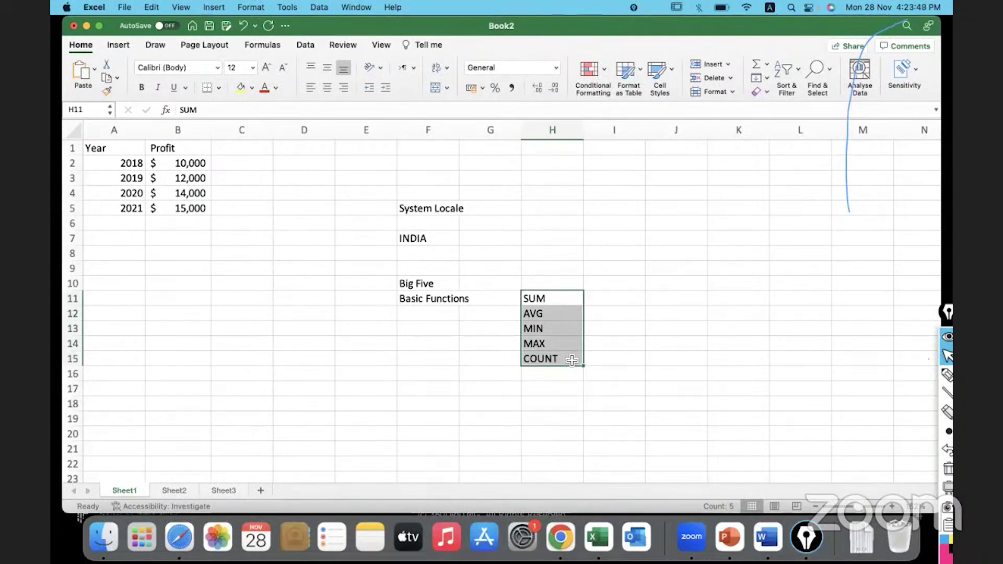
# Add a row to the table with year 2022 in A6 and profit 18000 in B6.
pyautogui.click(184, 220)
pyautogui.click(130, 221)
pyautogui.write('2022')
pyautogui.press('Tab')
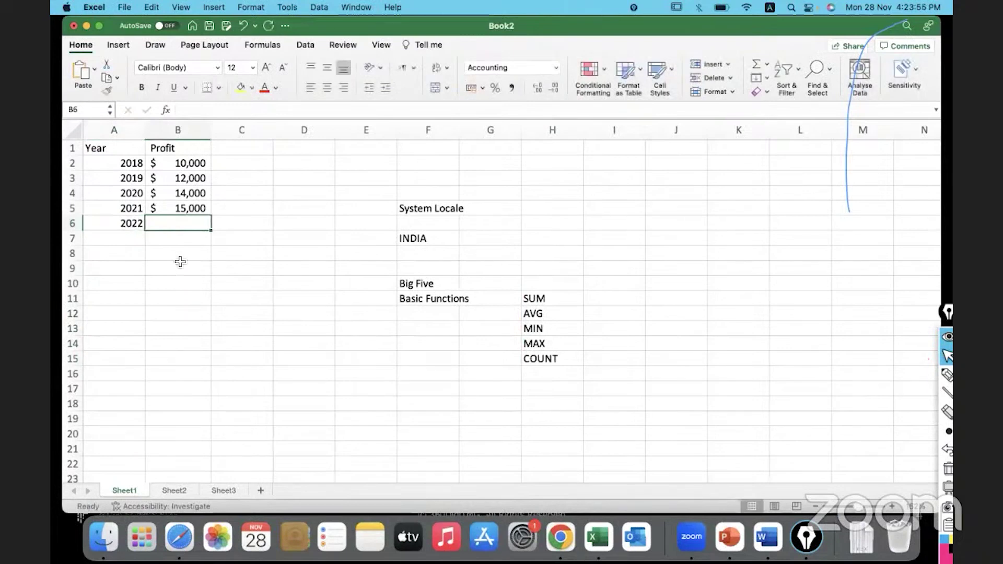
pyautogui.write('18000')
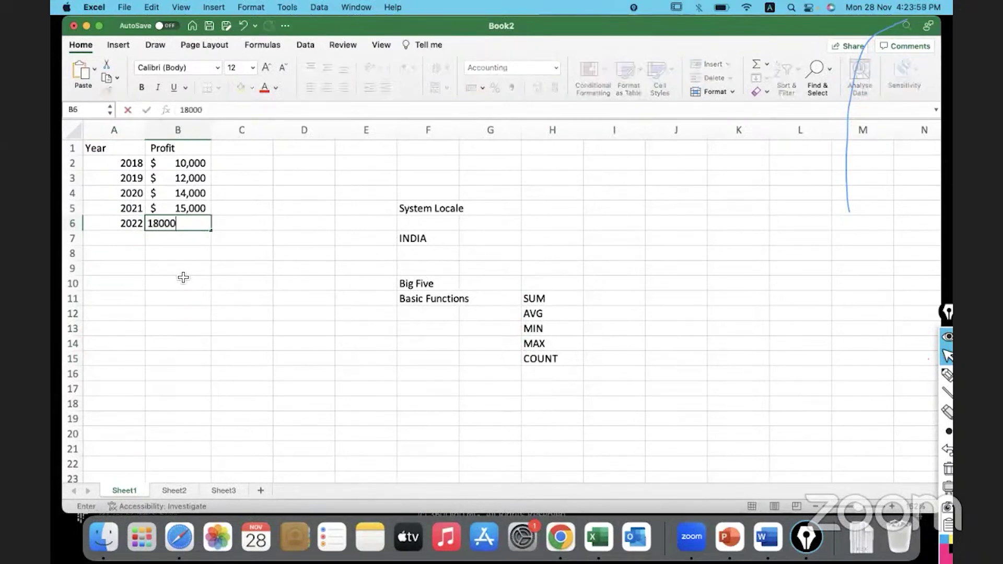
pyautogui.click(182, 271)
pyautogui.click(168, 223)
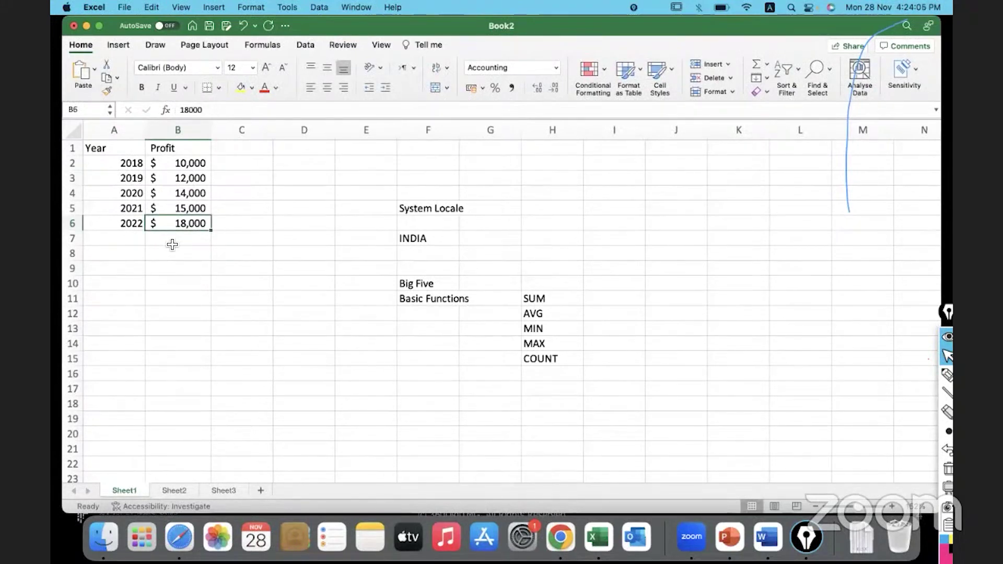
# Review the number format options for the Profit column, leaving its Accounting format in place.
pyautogui.click(176, 131)
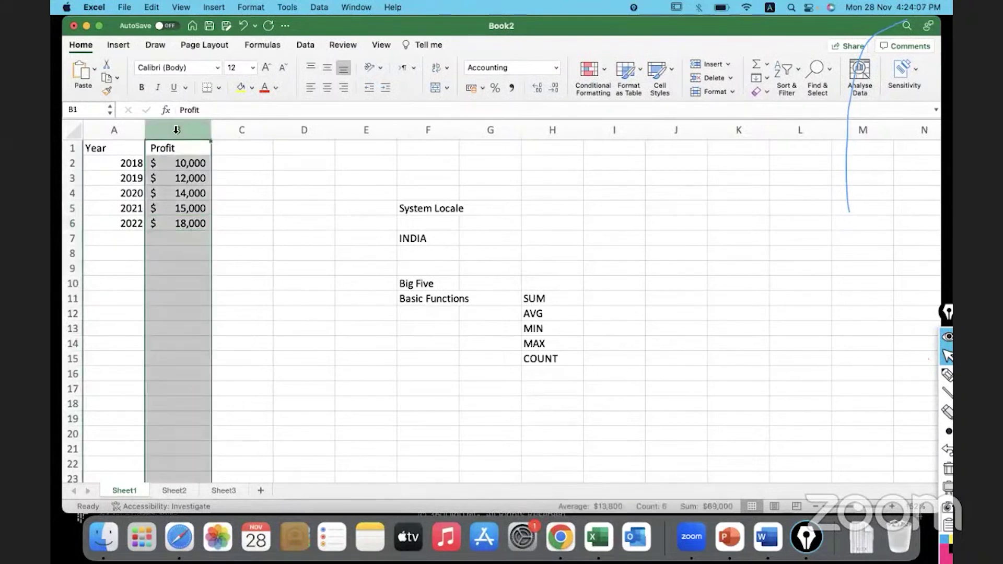
pyautogui.click(517, 67)
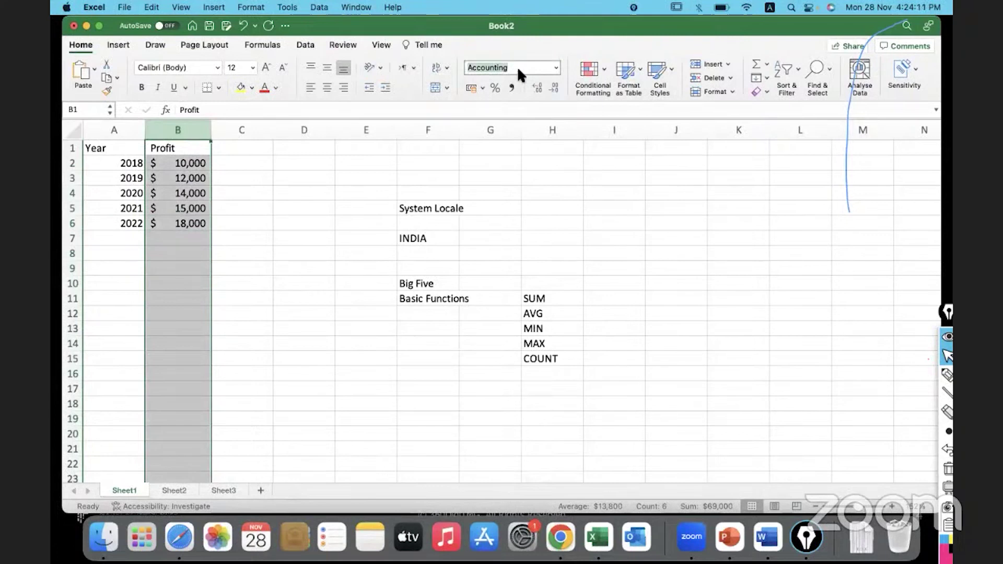
pyautogui.click(556, 68)
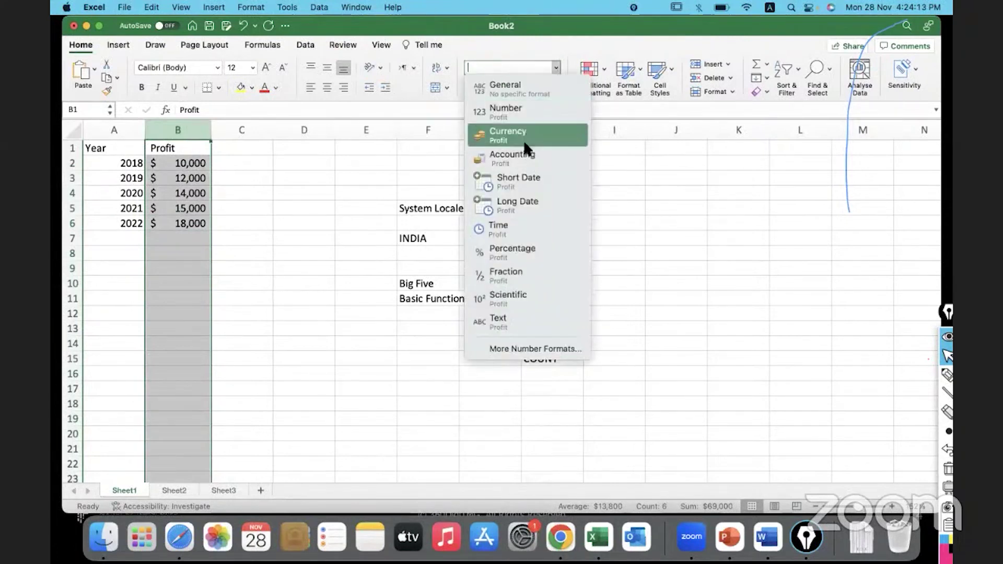
pyautogui.click(293, 226)
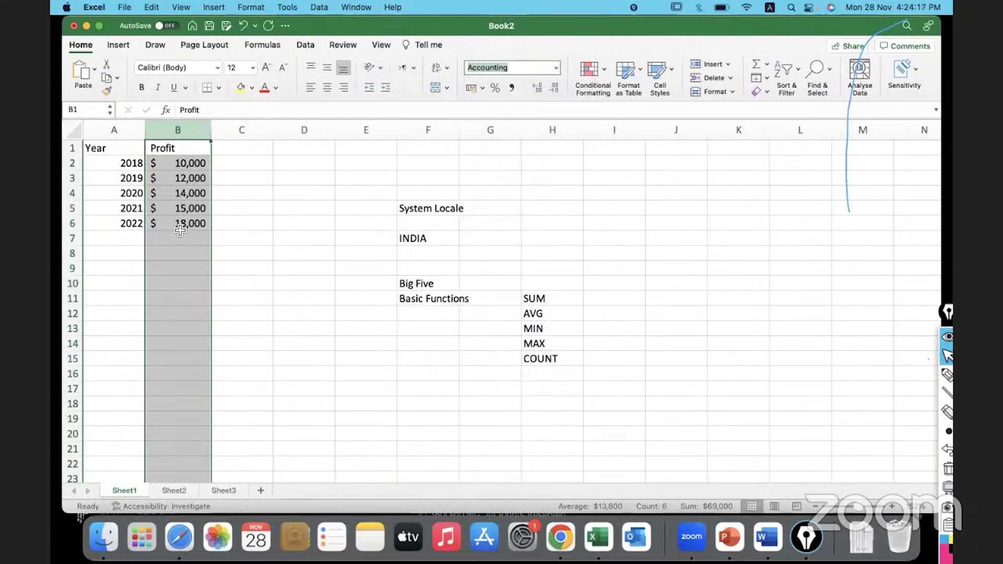
# Clear the notes in cells F4:G16, including the locale text and the "Big Five" and "Basic Functions" labels.
pyautogui.moveTo(425, 191); pyautogui.dragTo(473, 369)
pyautogui.press('Delete')
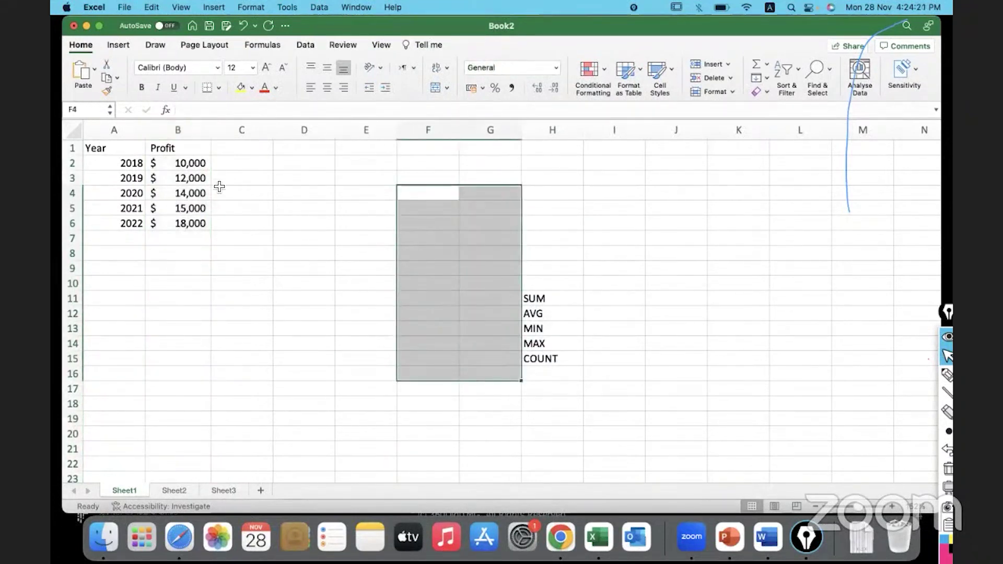
pyautogui.click(242, 223)
# Start a SUM formula in cell B8 and remove the stray B10 reference from its arguments.
pyautogui.click(181, 256)
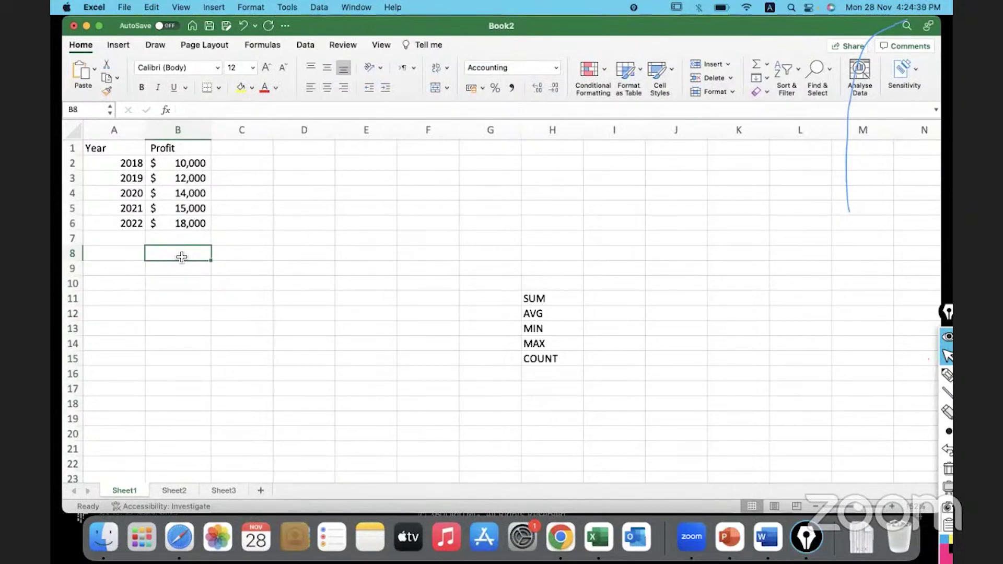
pyautogui.write('=')
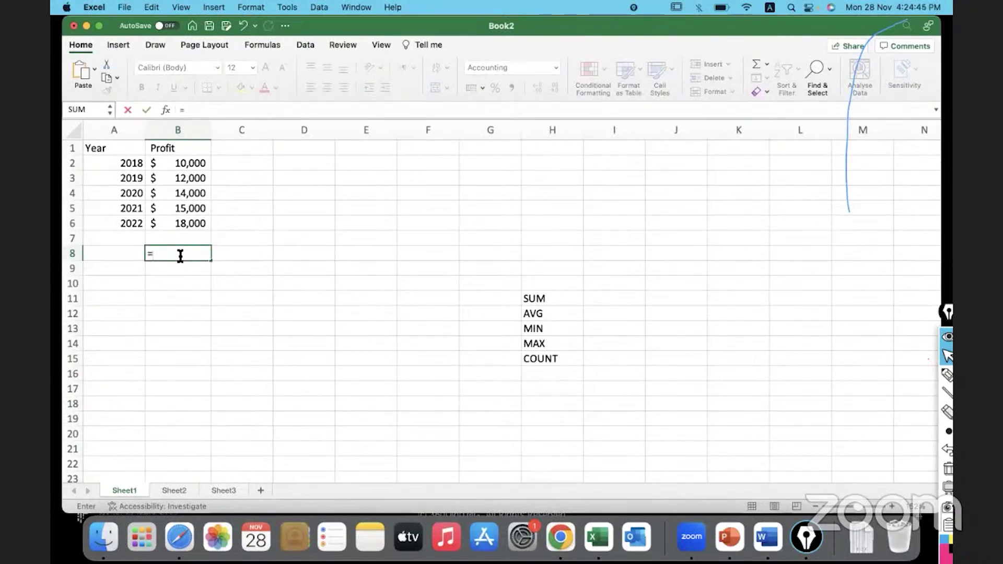
pyautogui.write('SU')
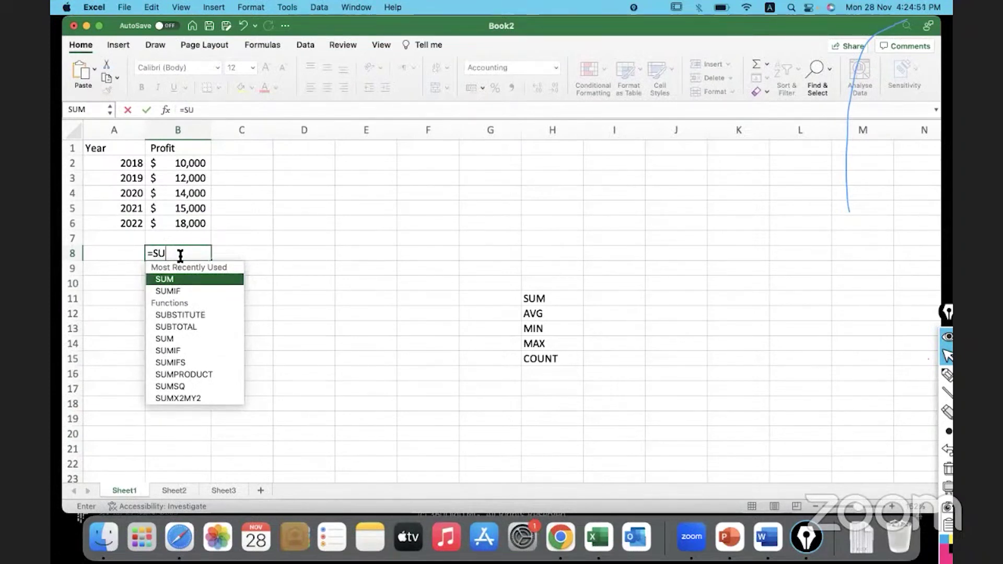
pyautogui.write('m')
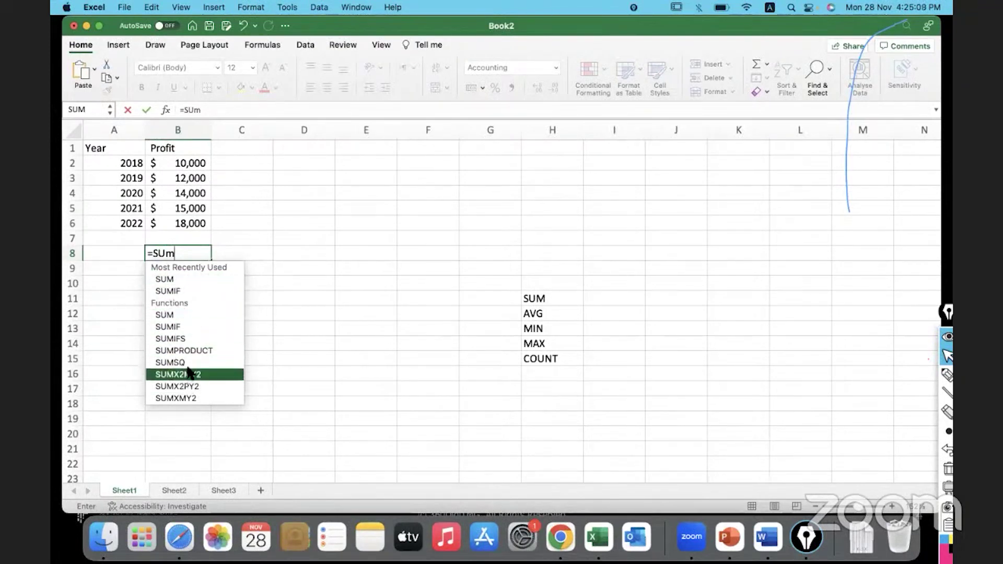
pyautogui.doubleClick(183, 281)
pyautogui.click(183, 283)
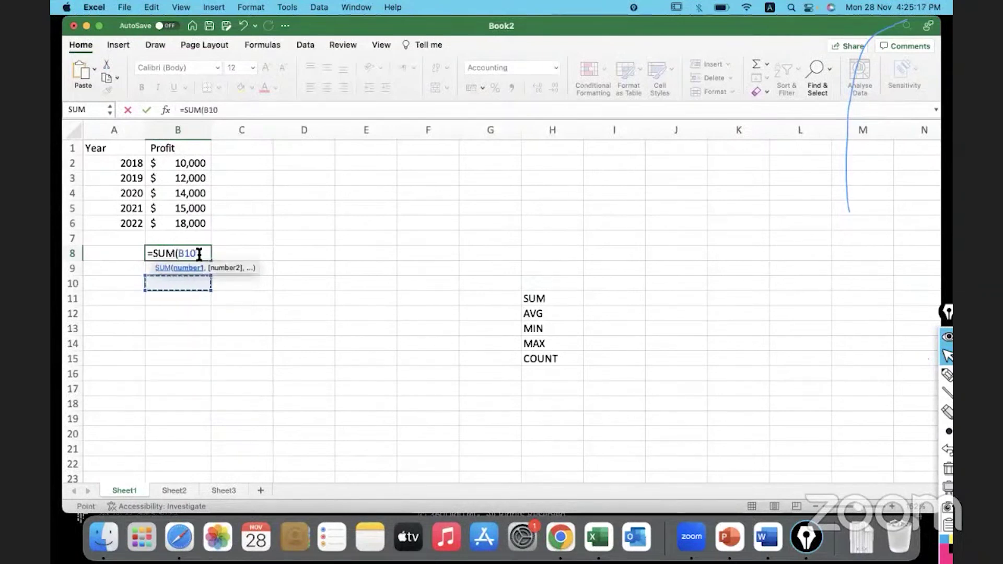
pyautogui.press('BackSpace')
pyautogui.press('BackSpace')
pyautogui.press('BackSpace')
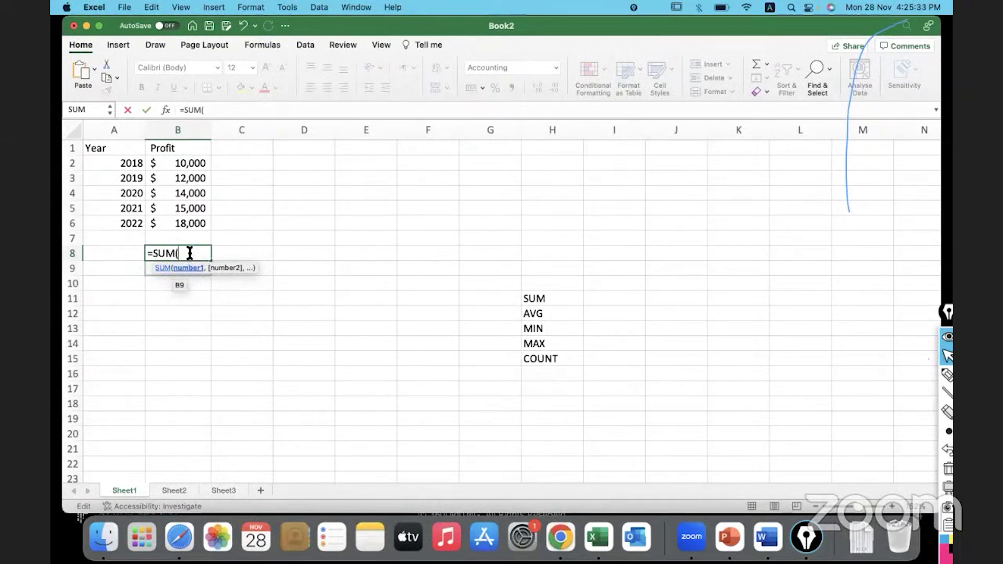
# Complete the formula in cell B8 as =SUM(10,12,15).
pyautogui.write('10')
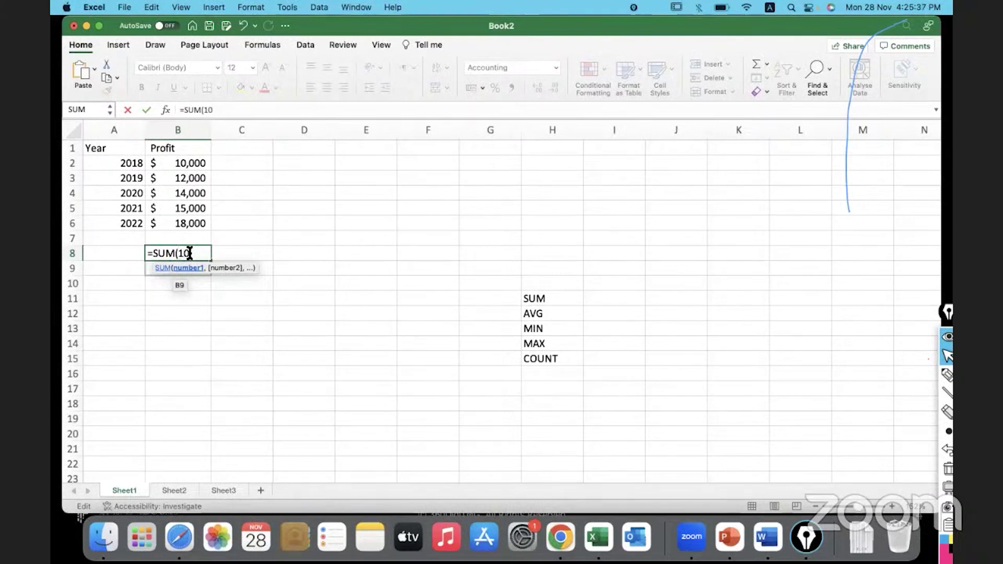
pyautogui.write(',')
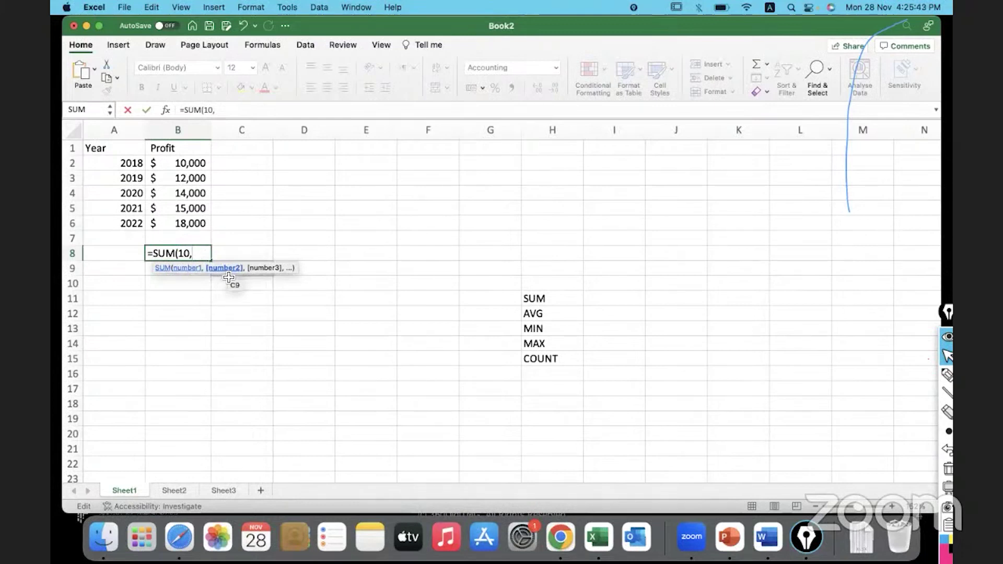
pyautogui.write('12,')
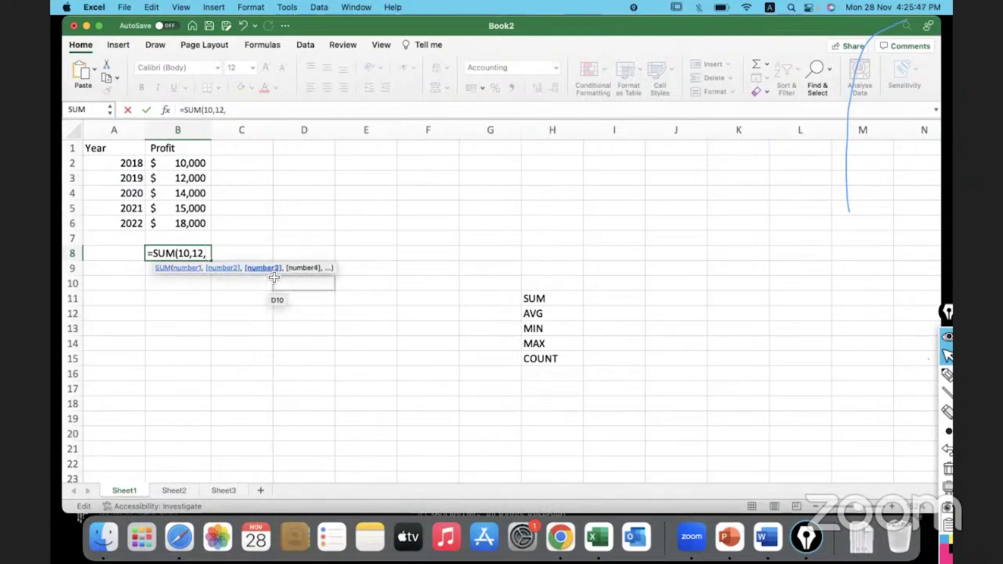
pyautogui.write('15')
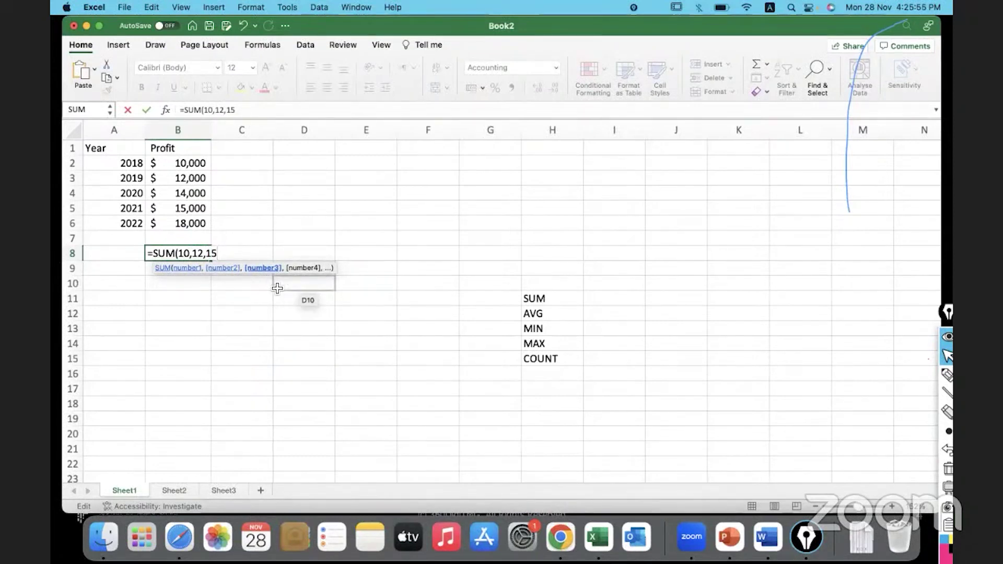
pyautogui.write(',')
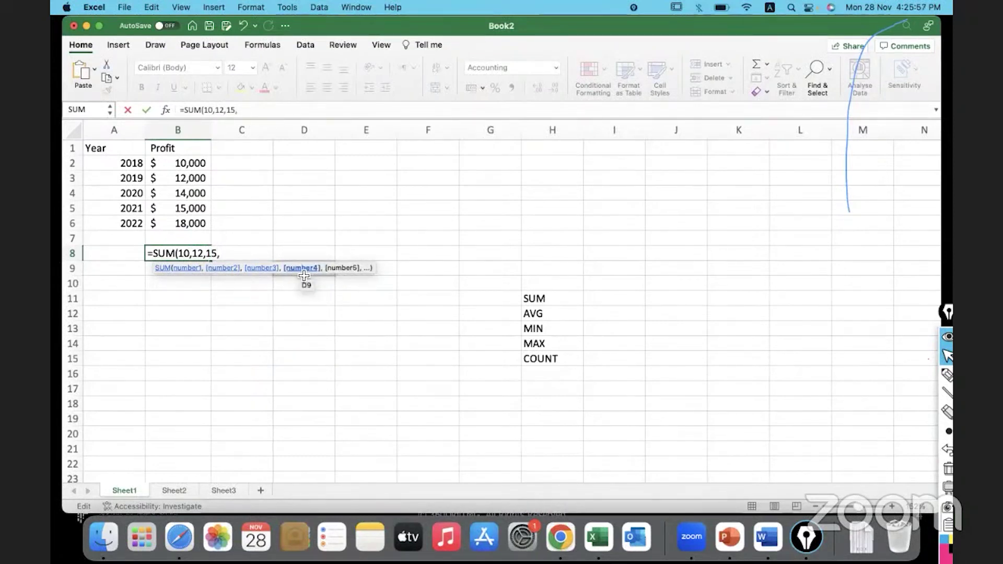
pyautogui.press('BackSpace')
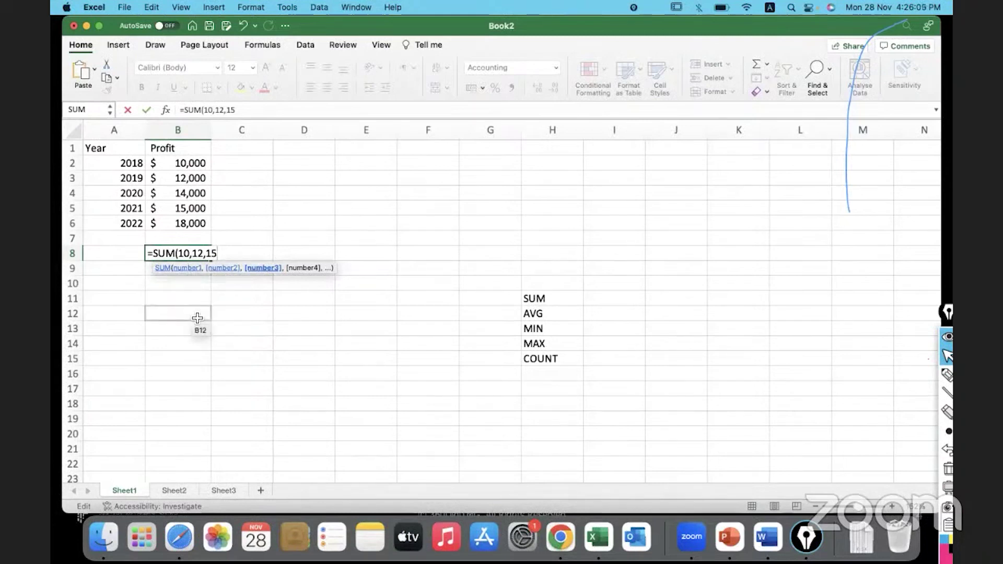
pyautogui.write(')')
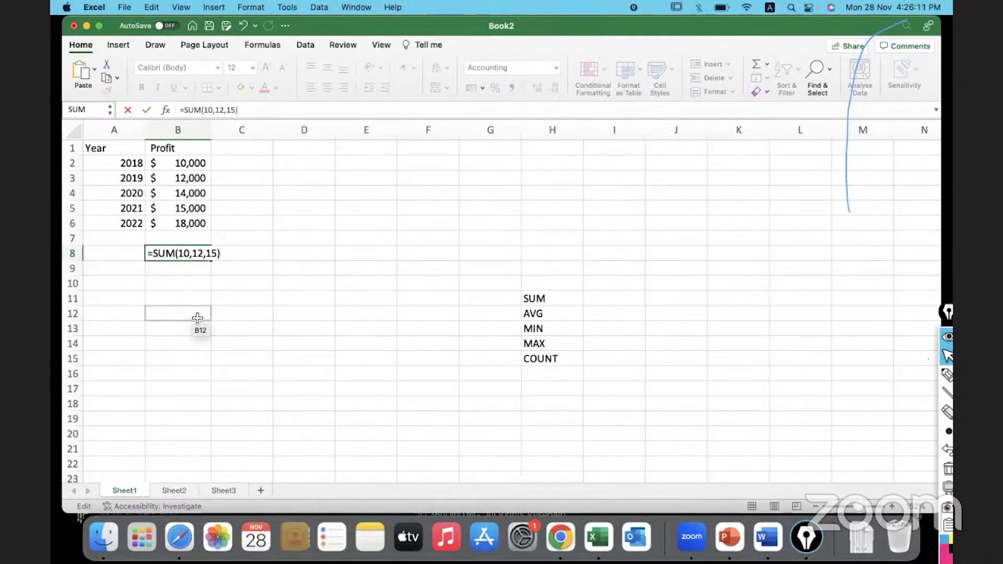
pyautogui.press('Return')
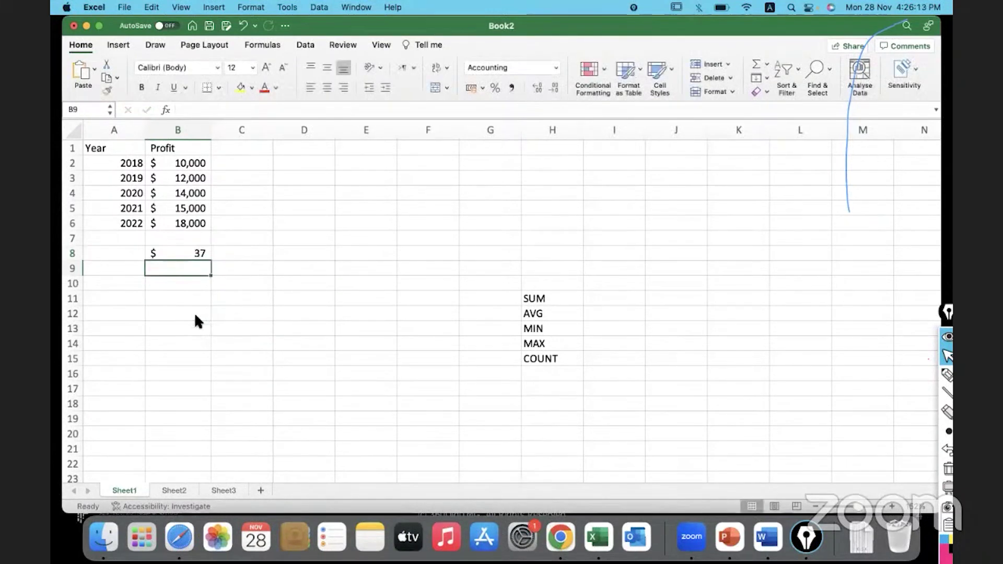
# Show the formula of cell B8, box it with the pen, handwrite "Formula Bar" beside it and underline the cell name.
pyautogui.click(181, 258)
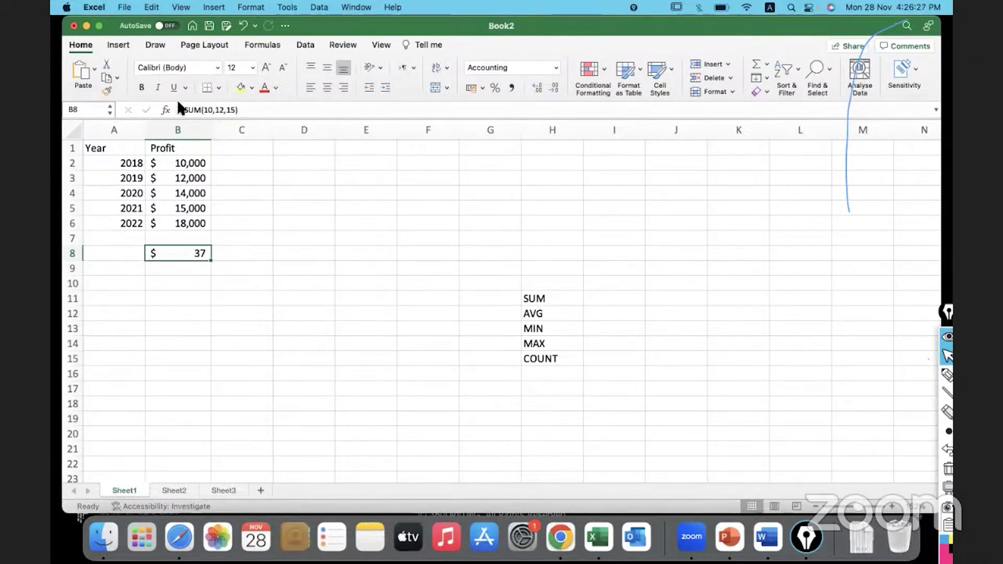
pyautogui.click(947, 374)
pyautogui.moveTo(286, 105)
pyautogui.mouseDown()
pyautogui.moveTo(291, 134)
pyautogui.moveTo(324, 137)
pyautogui.moveTo(333, 117)
pyautogui.moveTo(425, 102)
pyautogui.moveTo(401, 152)
pyautogui.moveTo(475, 126)
pyautogui.mouseUp()
pyautogui.moveTo(168, 119)
pyautogui.mouseDown()
pyautogui.moveTo(225, 125)
pyautogui.moveTo(251, 102)
pyautogui.moveTo(190, 101)
pyautogui.moveTo(174, 116)
pyautogui.mouseUp()
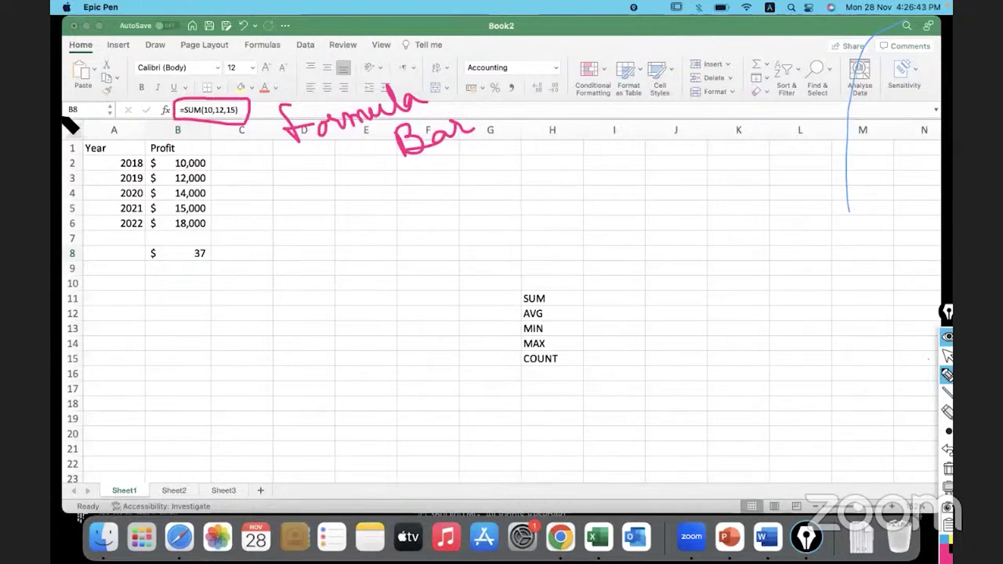
pyautogui.moveTo(105, 116); pyautogui.dragTo(59, 116)
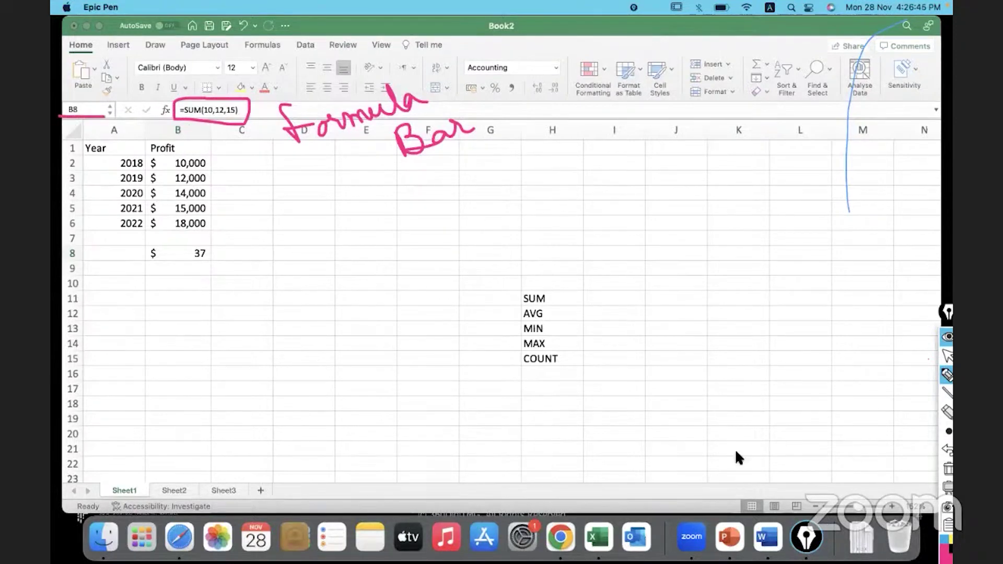
# Erase all pen annotations from the screen and return to cell B8 with the normal pointer.
pyautogui.click(948, 468)
pyautogui.click(948, 356)
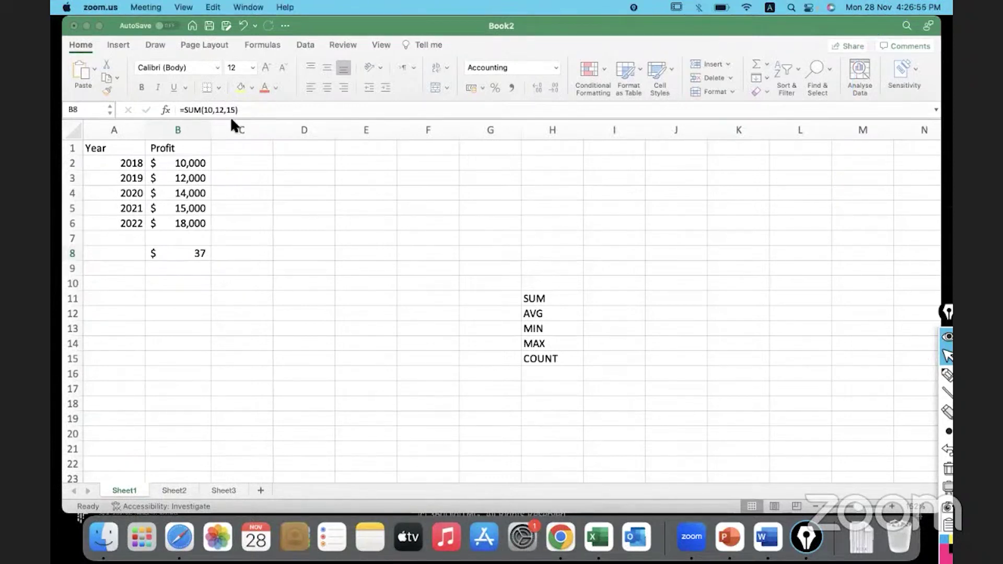
pyautogui.click(177, 253)
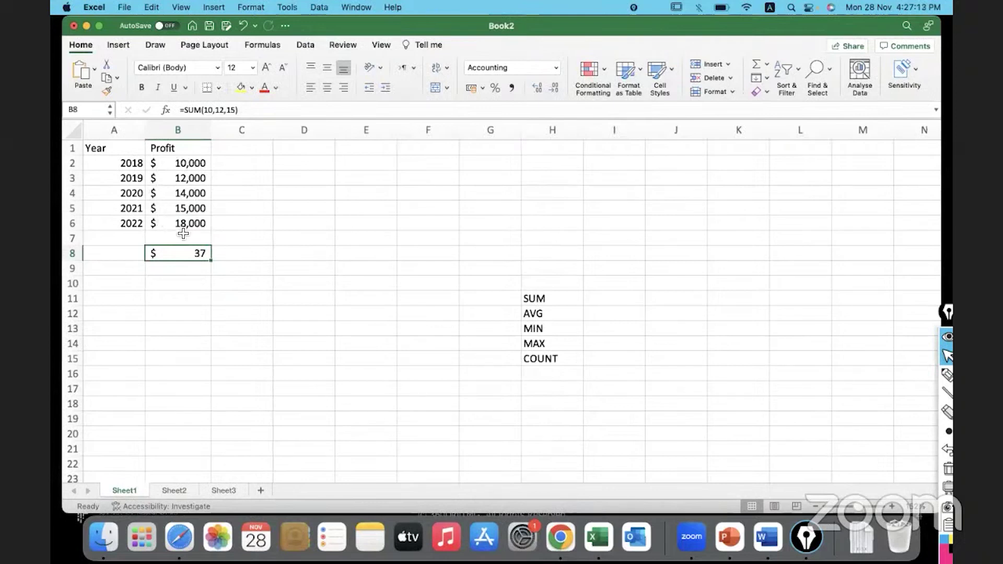
# Delete the SUM formula with typed numbers from cell B8.
pyautogui.click(174, 271)
pyautogui.click(178, 256)
pyautogui.press('Delete')
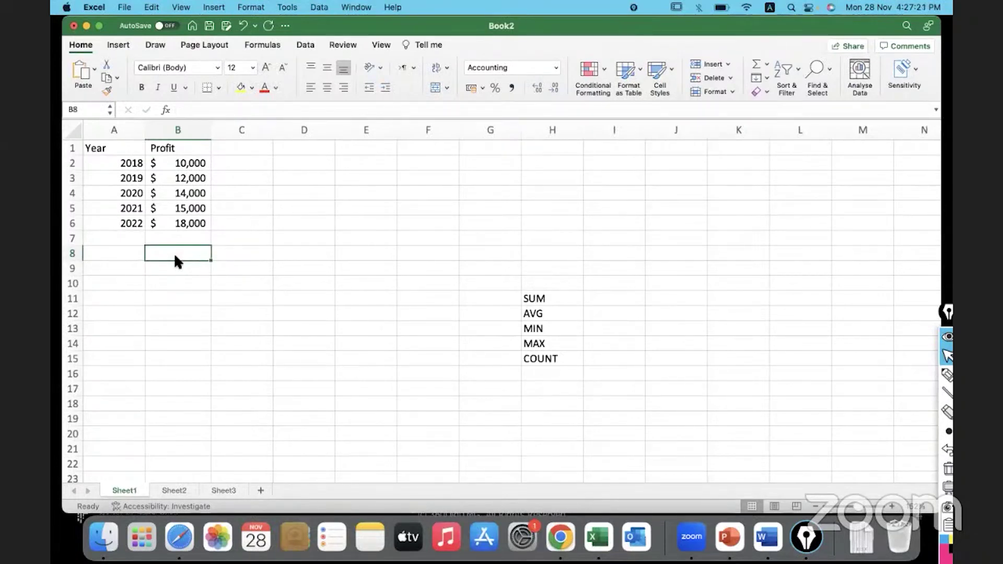
# Total the five profits in cell B8 by adding the individual cell references, =SUM(B2+B3+B4+B5+B6).
pyautogui.write('=sum')
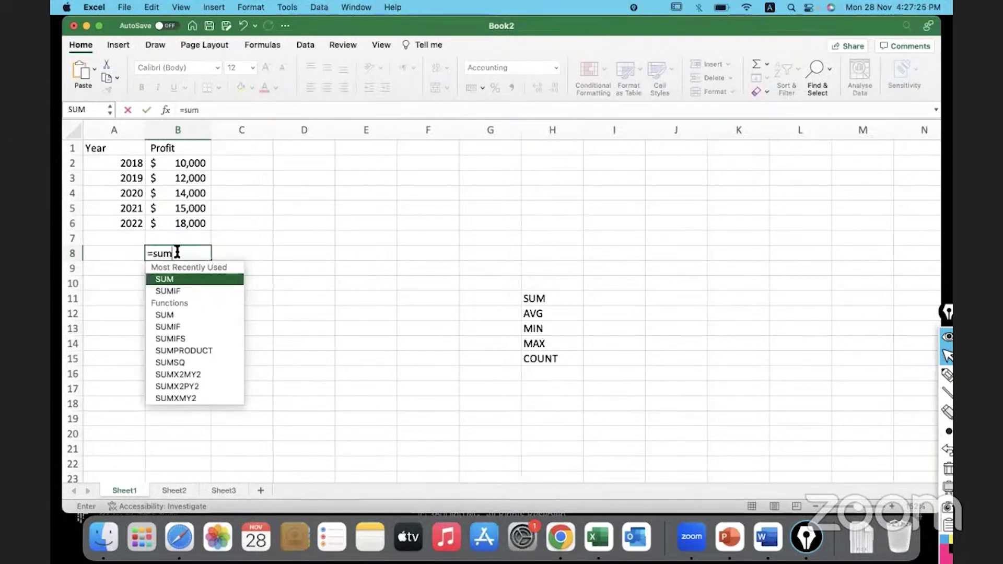
pyautogui.doubleClick(200, 279)
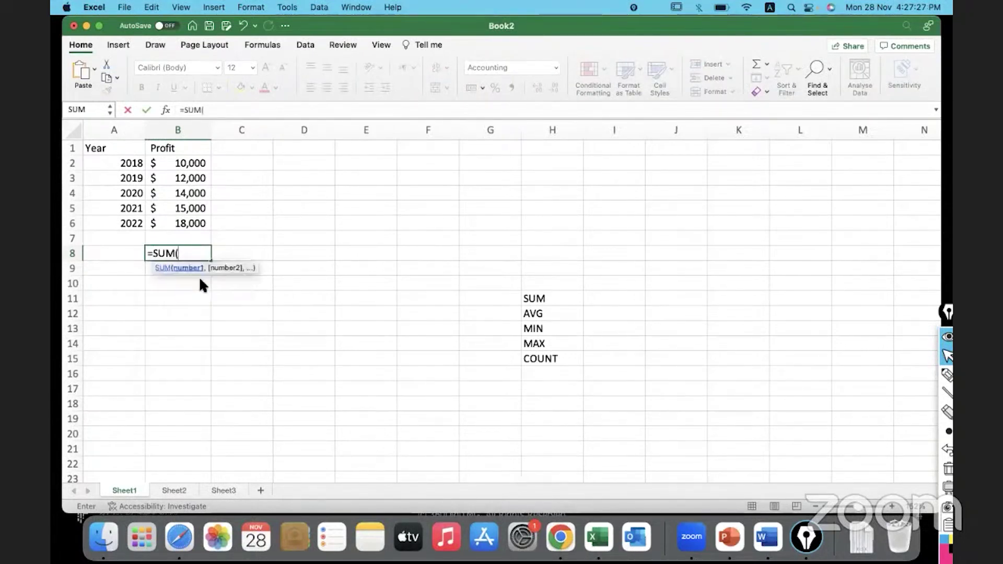
pyautogui.click(203, 164)
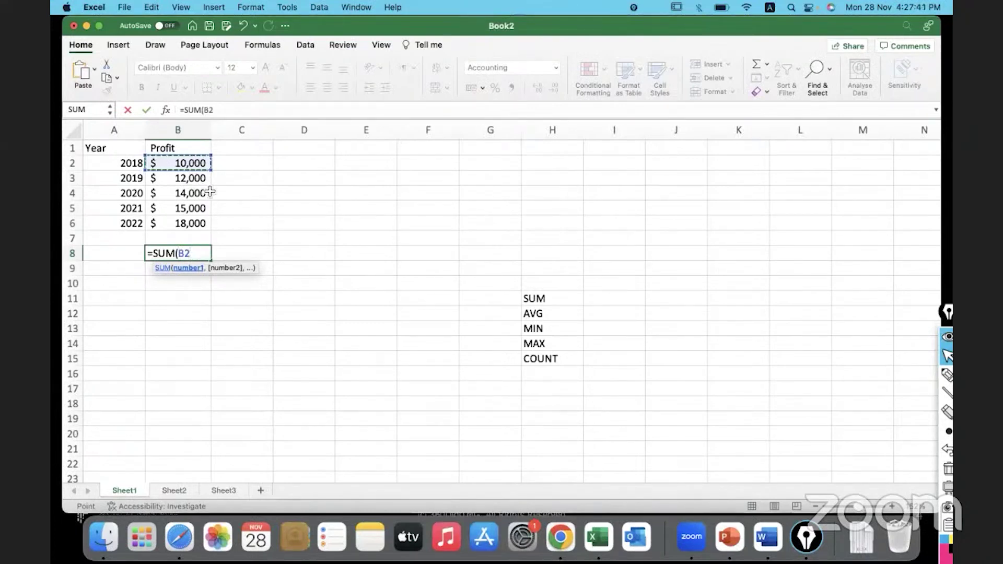
pyautogui.write('+')
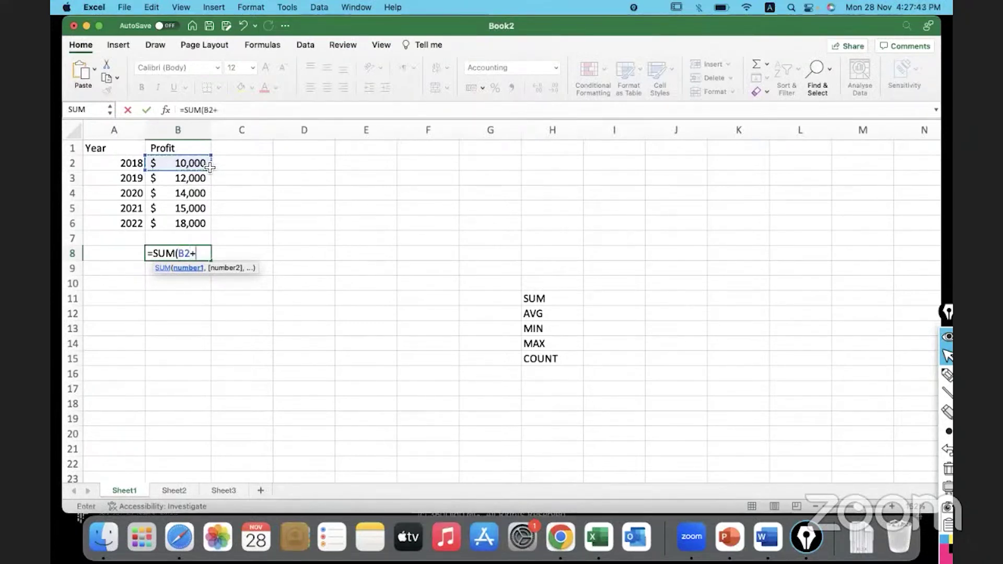
pyautogui.click(199, 178)
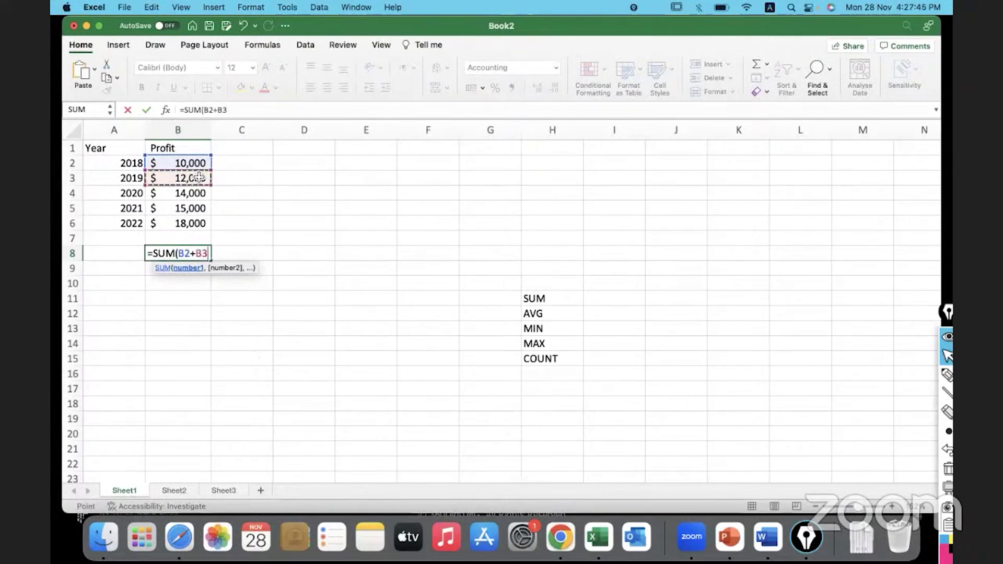
pyautogui.write('+')
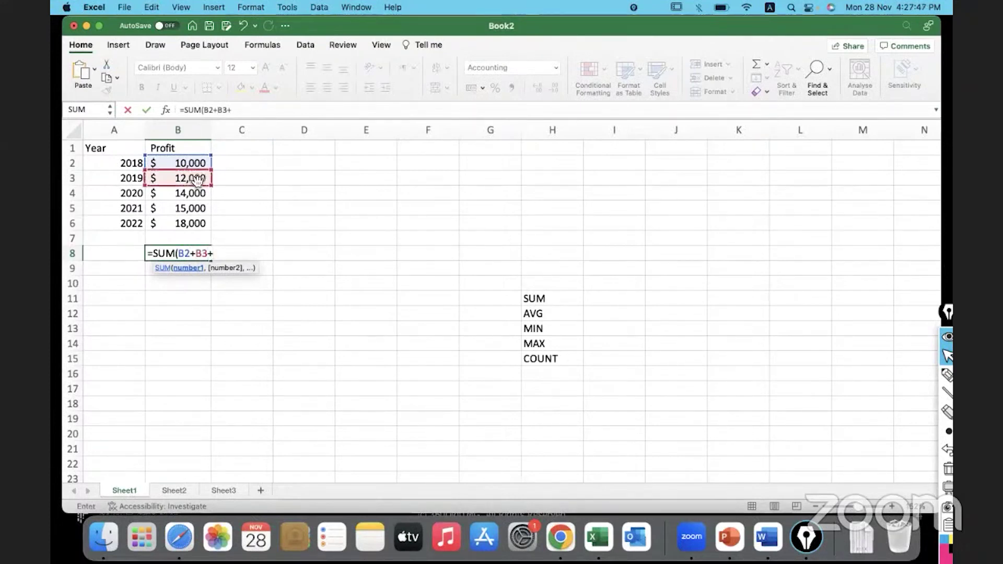
pyautogui.click(192, 193)
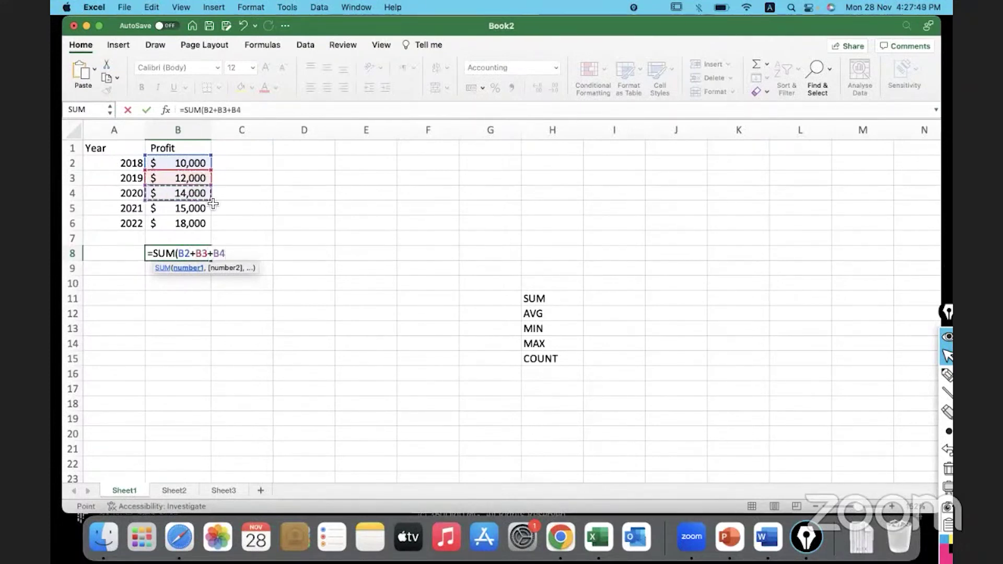
pyautogui.write('+')
pyautogui.click(206, 208)
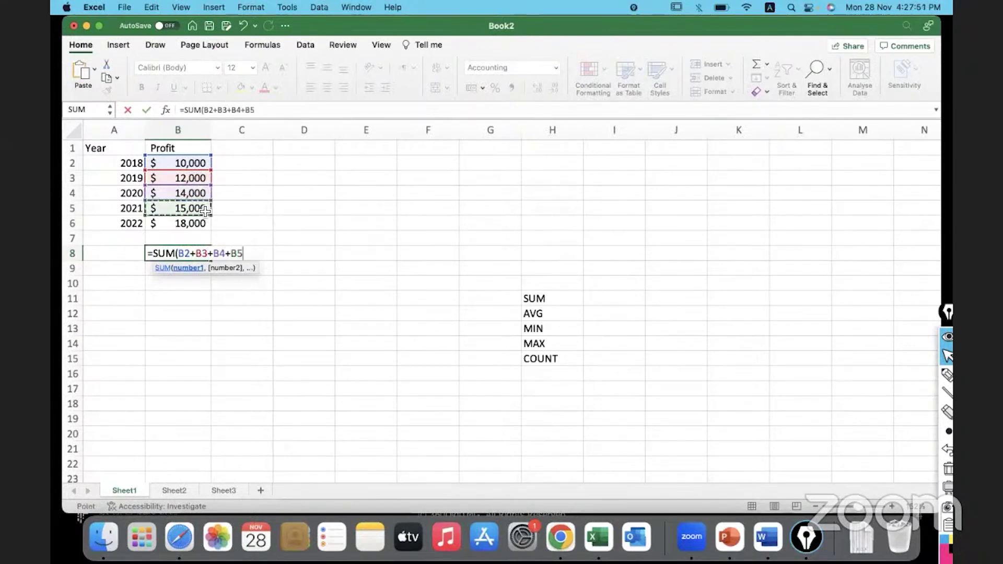
pyautogui.write('+')
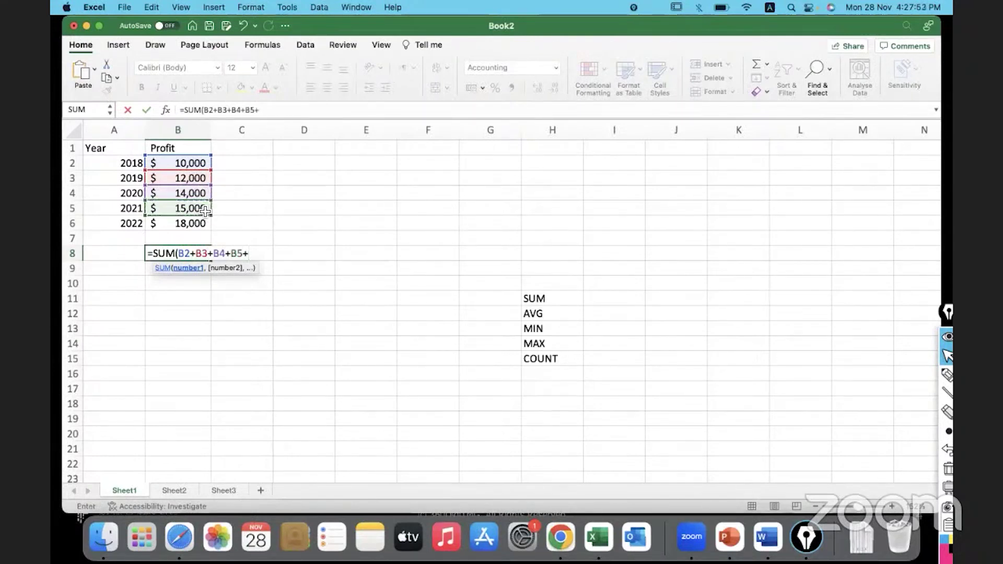
pyautogui.click(193, 225)
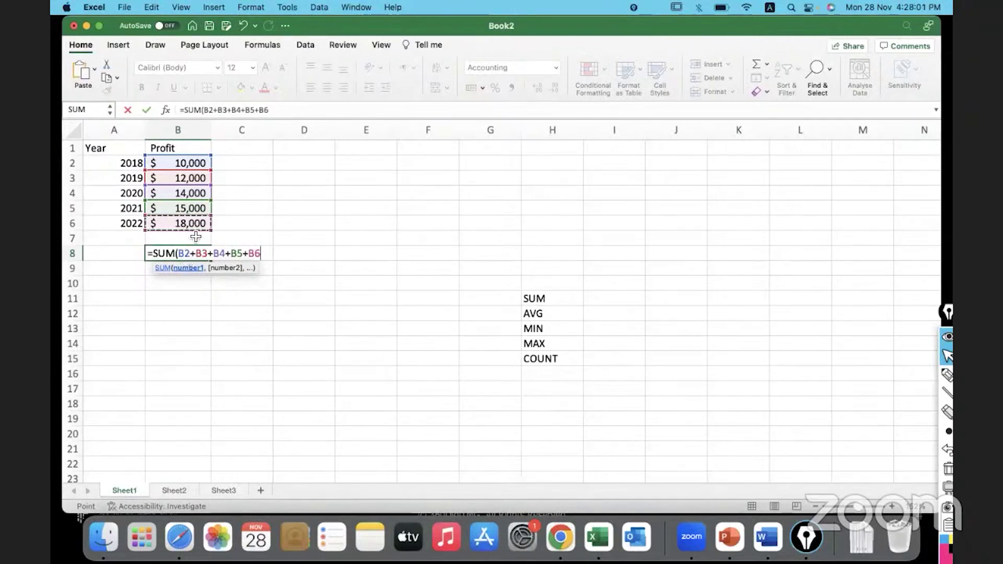
pyautogui.click(188, 256)
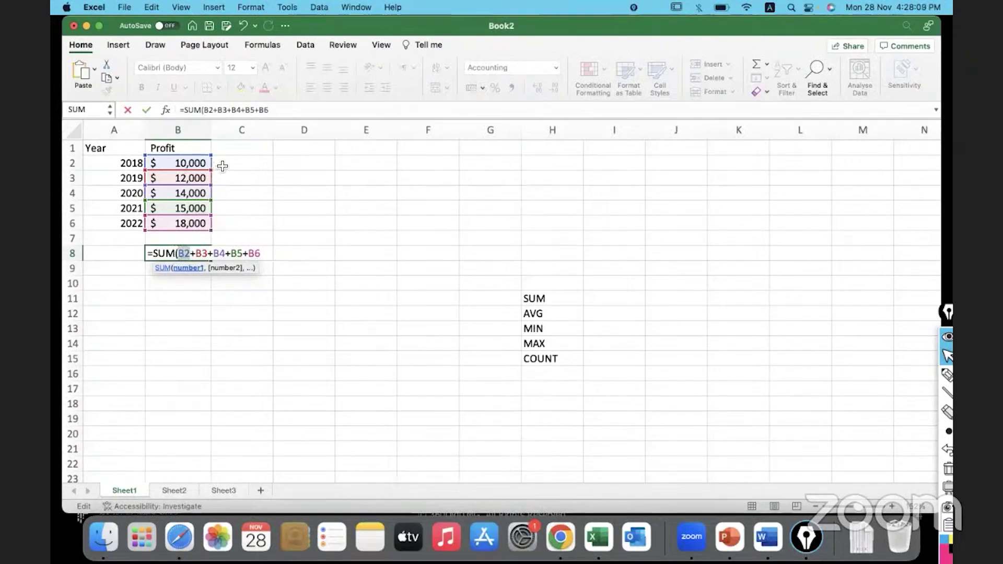
pyautogui.click(208, 253)
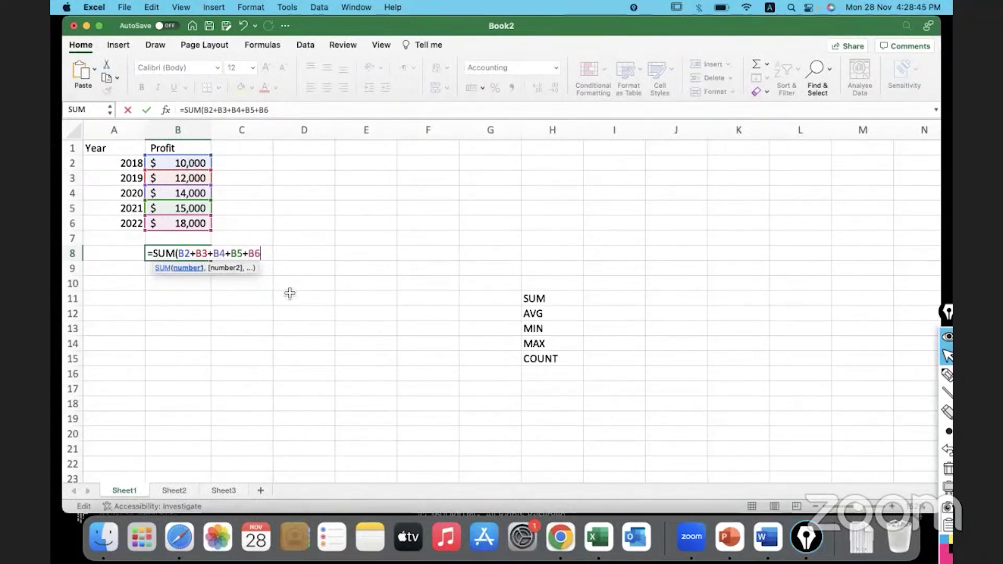
pyautogui.write(')')
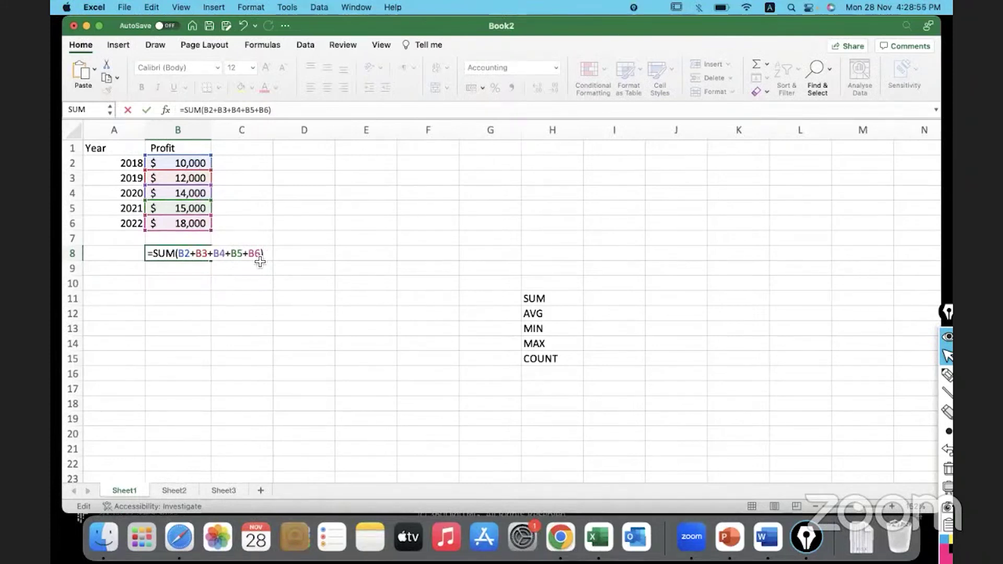
pyautogui.press('Return')
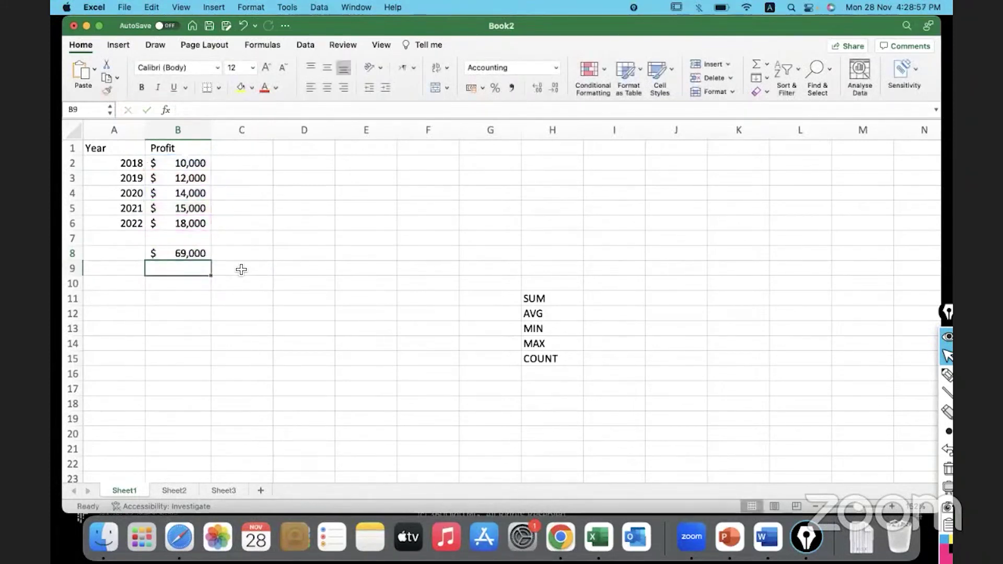
# Highlight the profits in B2:B6 and the total in B8, and enter the note "referencing the cell using the cell address" in B13.
pyautogui.moveTo(188, 162); pyautogui.dragTo(183, 223)
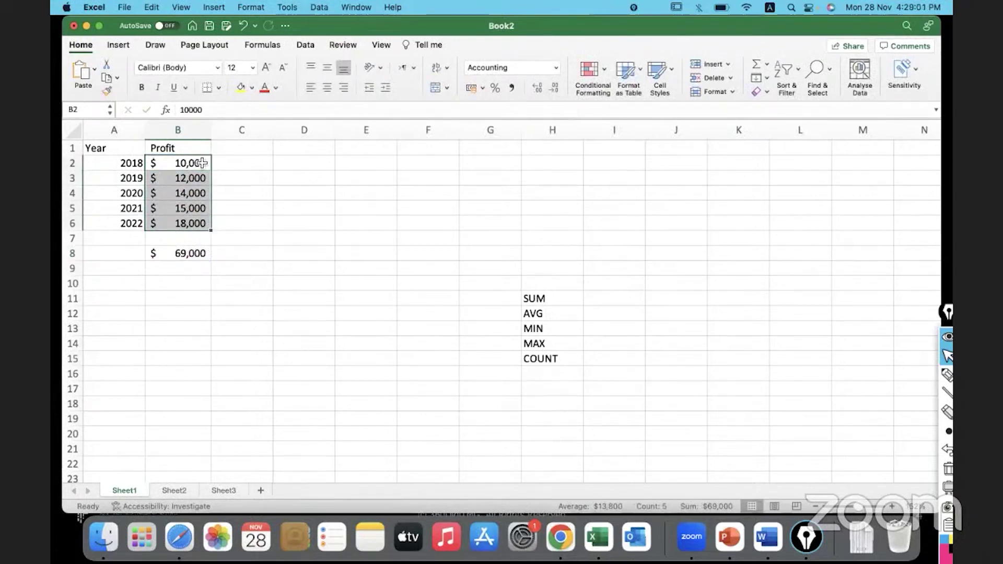
pyautogui.click(187, 259)
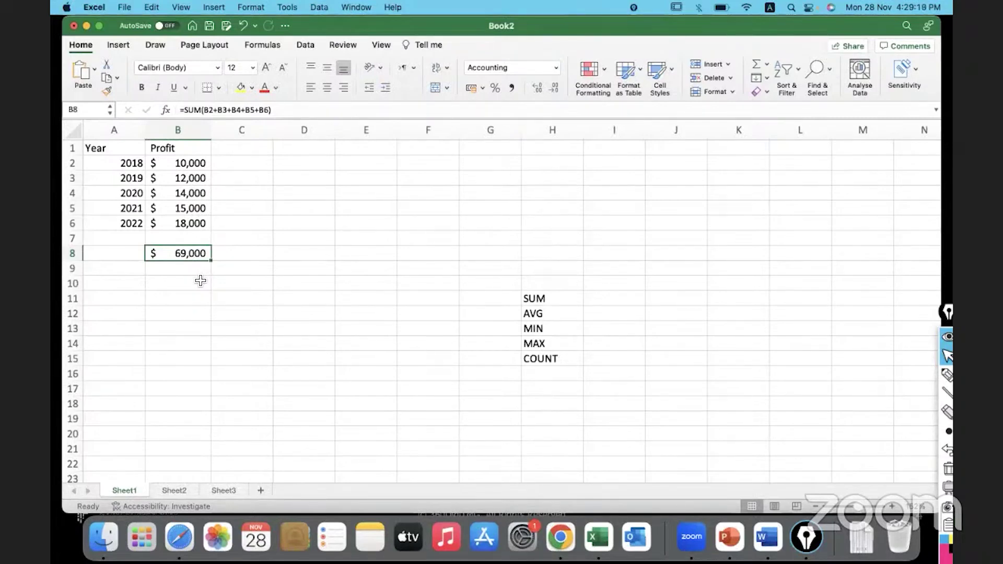
pyautogui.click(191, 327)
pyautogui.write('refere')
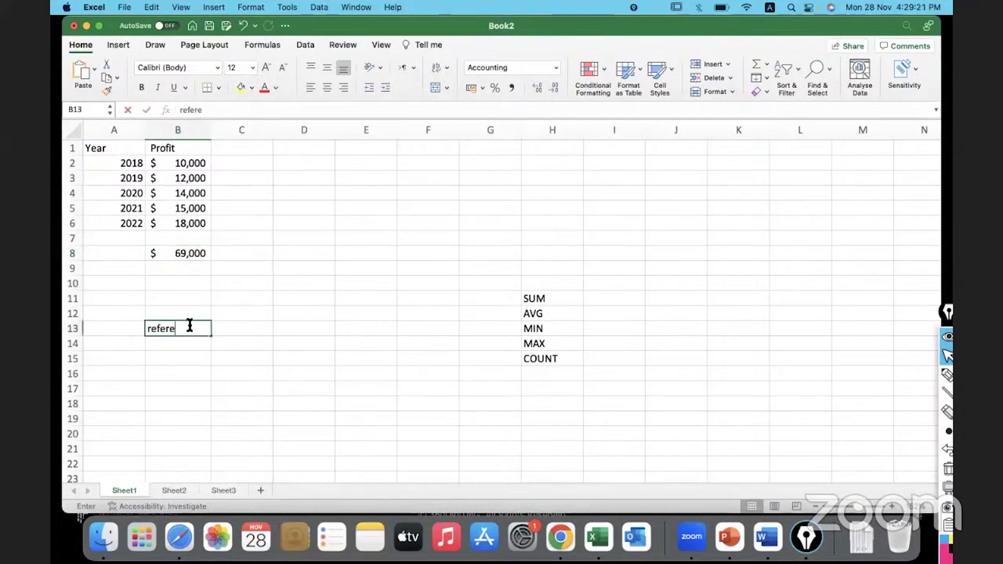
pyautogui.write('ncing the cell us')
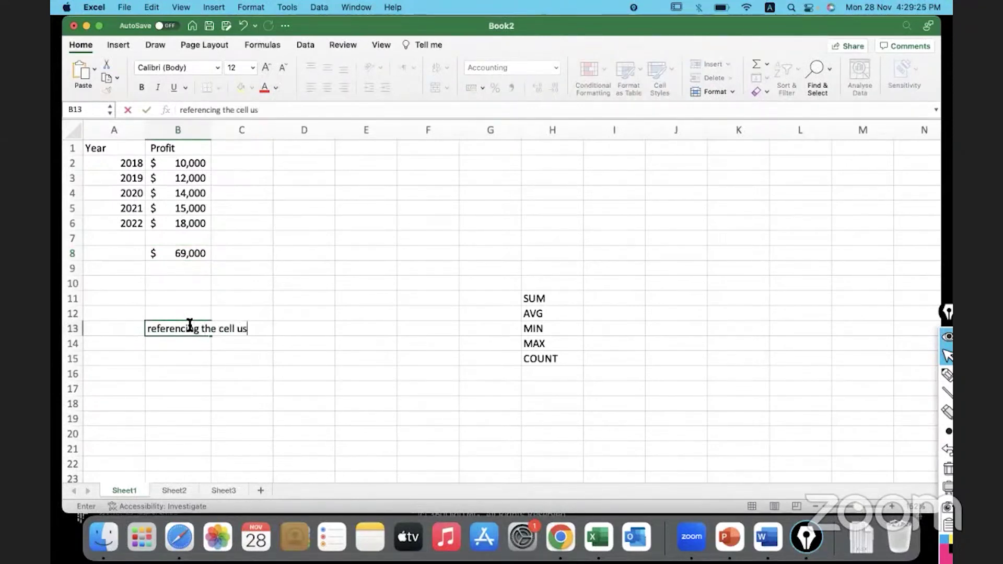
pyautogui.write('ing the cell address')
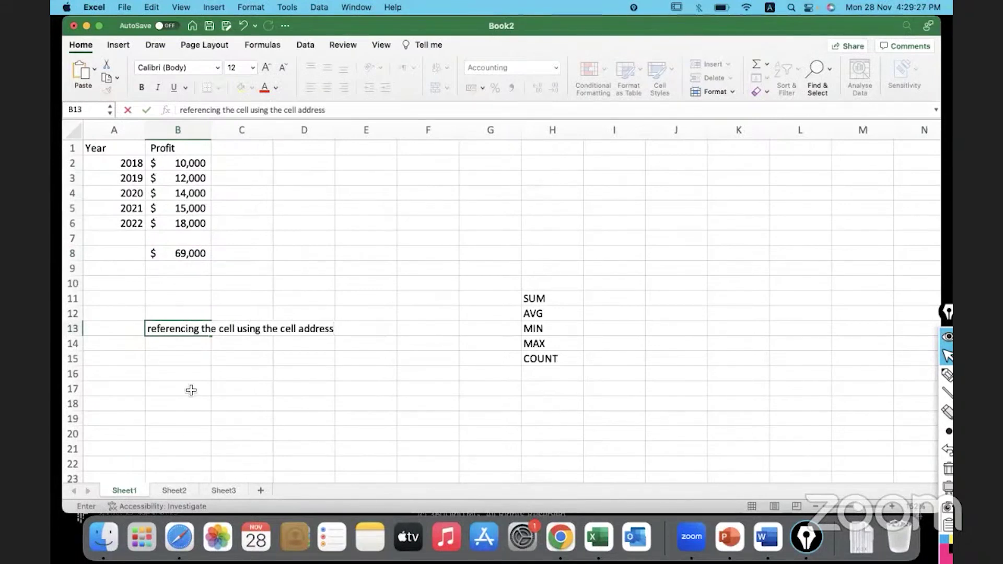
pyautogui.click(191, 390)
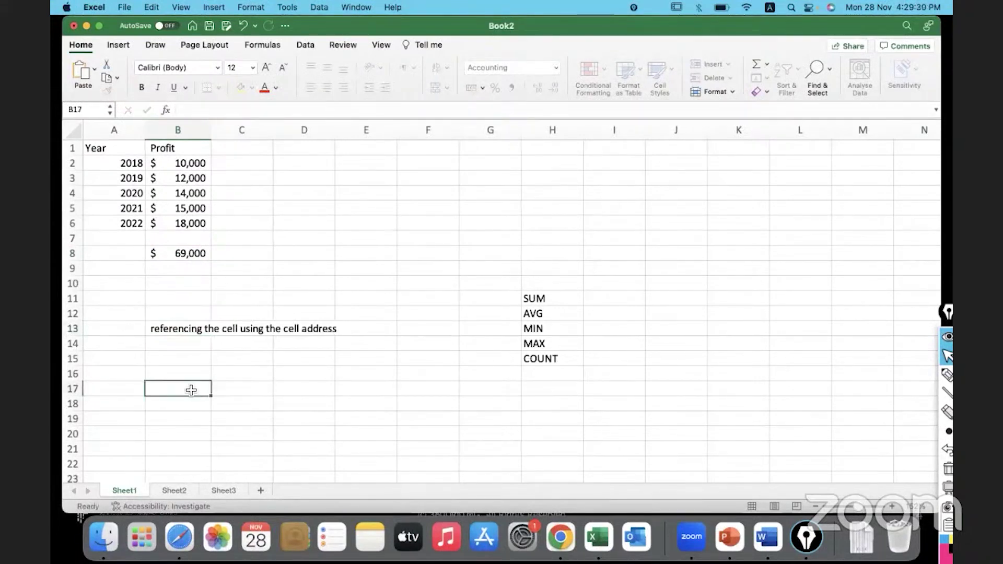
# Highlight the whole formula of cell B8 to review its cell references.
pyautogui.click(180, 253)
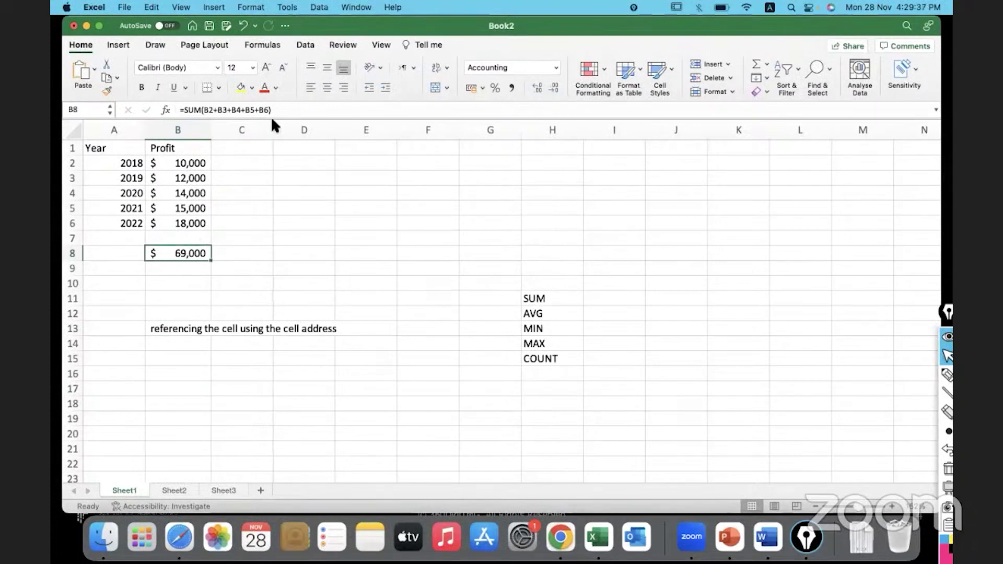
pyautogui.moveTo(273, 110); pyautogui.dragTo(180, 110)
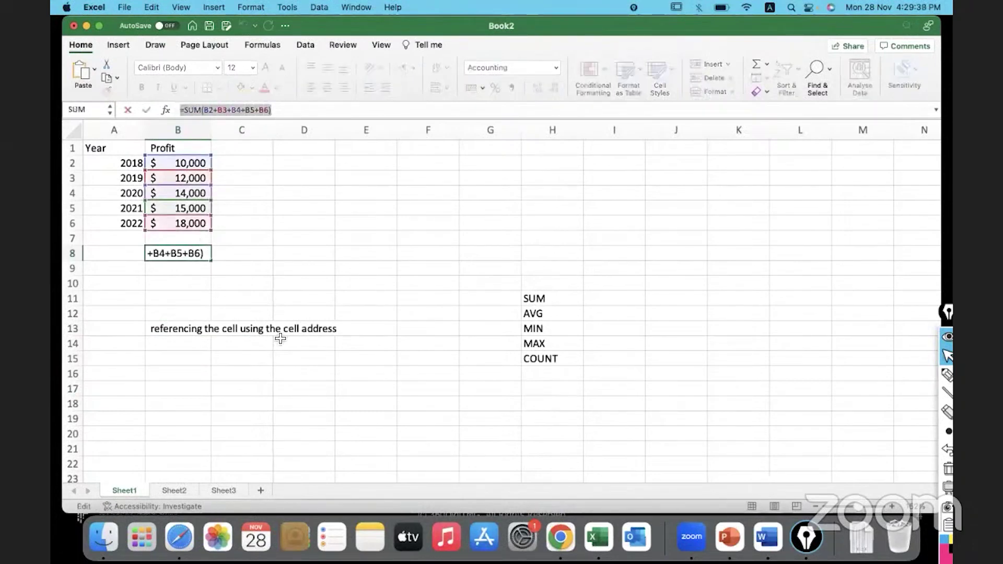
pyautogui.click(278, 108)
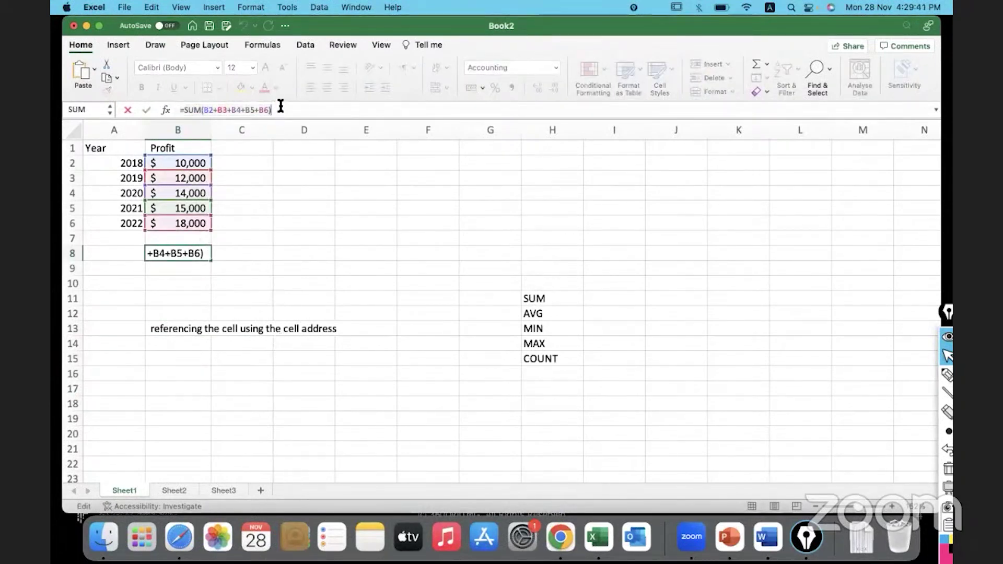
# Total the profits in cell B10 with a range reference, =SUM(B2:B6).
pyautogui.click(166, 283)
pyautogui.write('=sum')
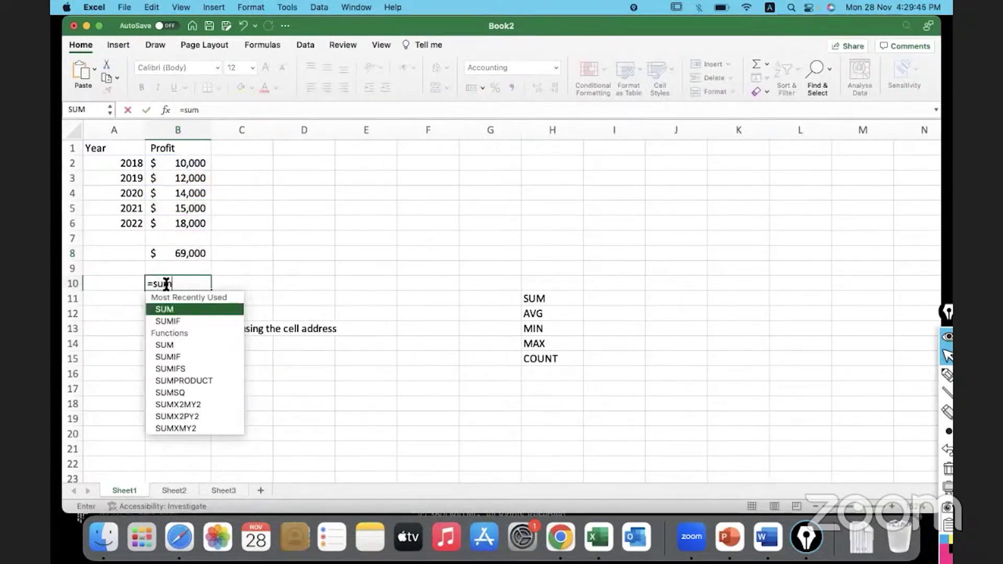
pyautogui.doubleClick(179, 312)
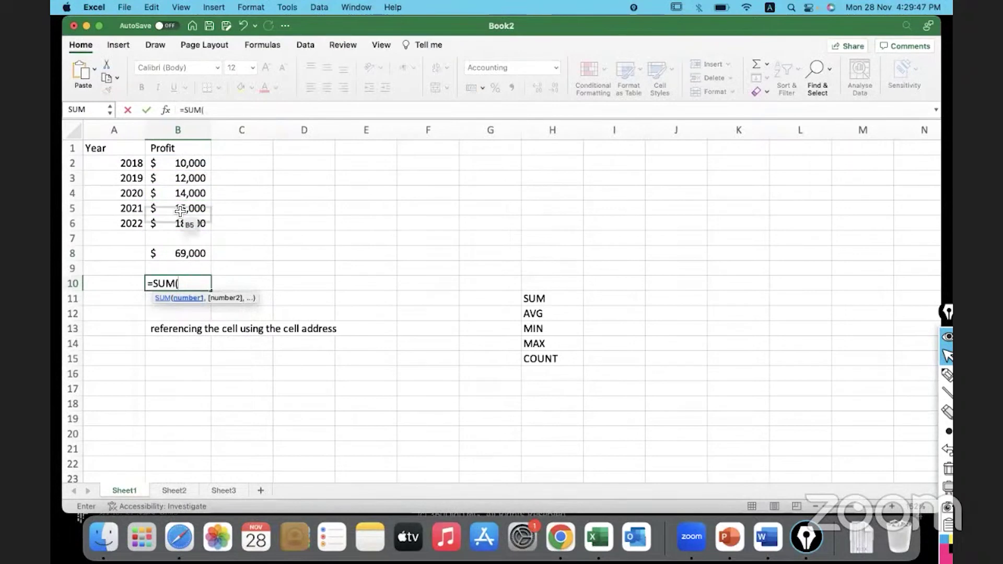
pyautogui.click(187, 165)
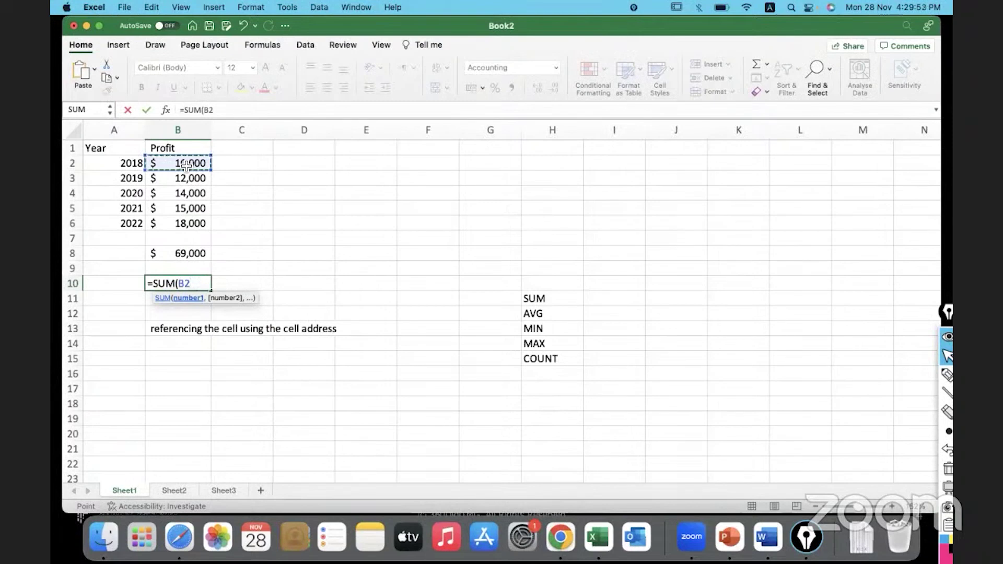
pyautogui.hotkey('shift', 'Down')
pyautogui.hotkey('shift', 'Down')
pyautogui.hotkey('shift', 'Down')
pyautogui.hotkey('shift', 'Down')
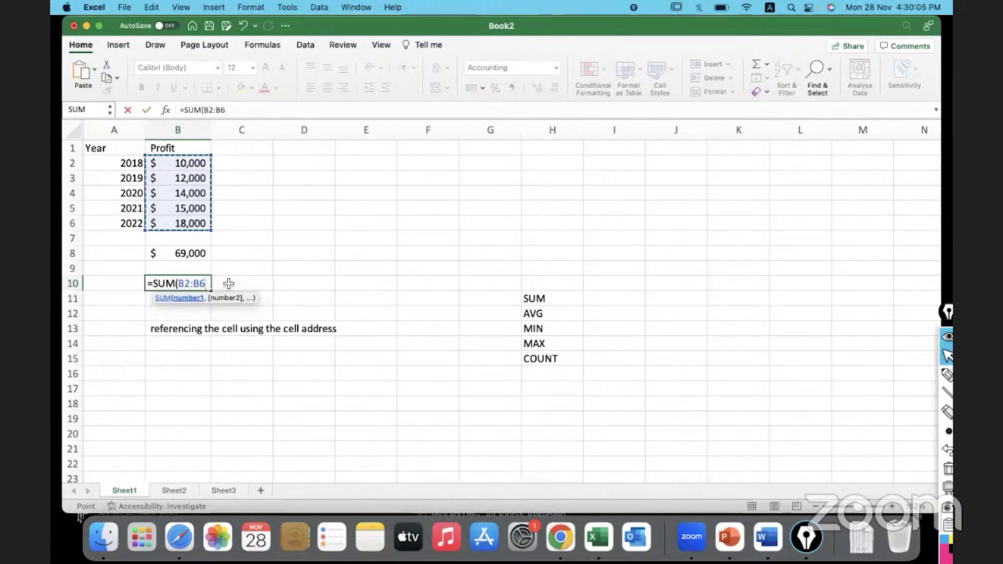
pyautogui.write(')')
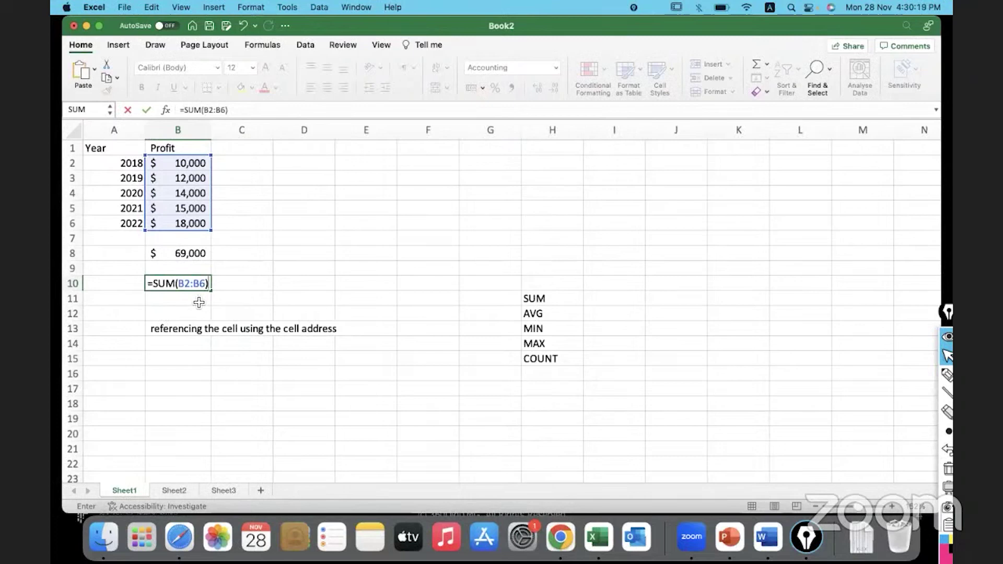
pyautogui.press('Return')
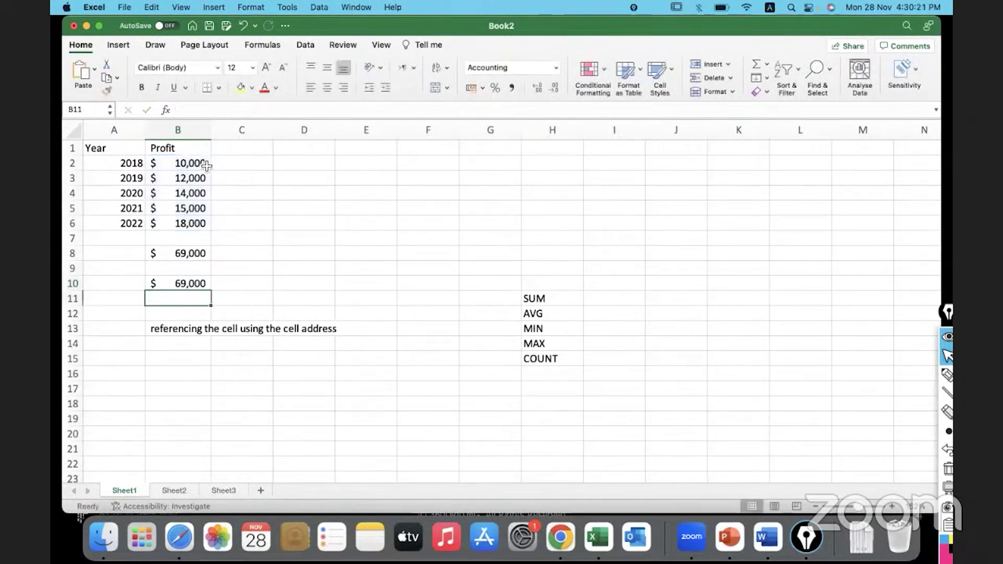
# Highlight the profits in B2:B6 and review the range formula of cell B10 without changing it.
pyautogui.moveTo(206, 166); pyautogui.dragTo(208, 221)
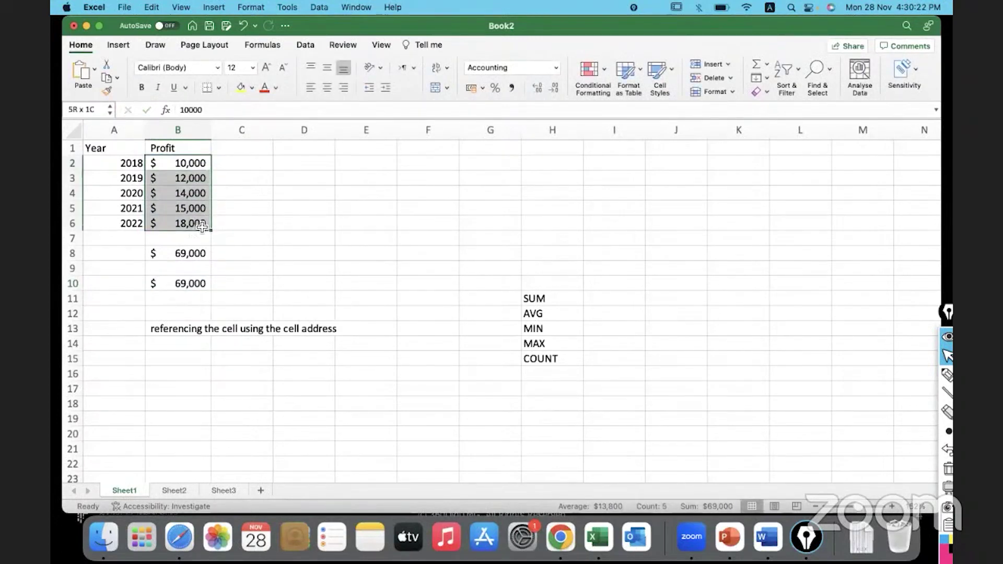
pyautogui.click(196, 283)
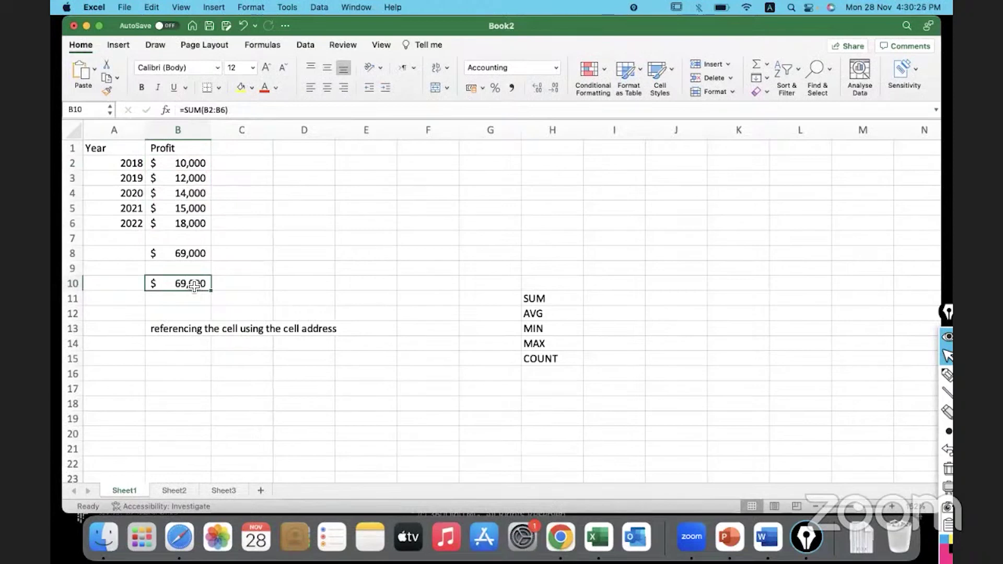
pyautogui.moveTo(229, 109); pyautogui.dragTo(174, 110)
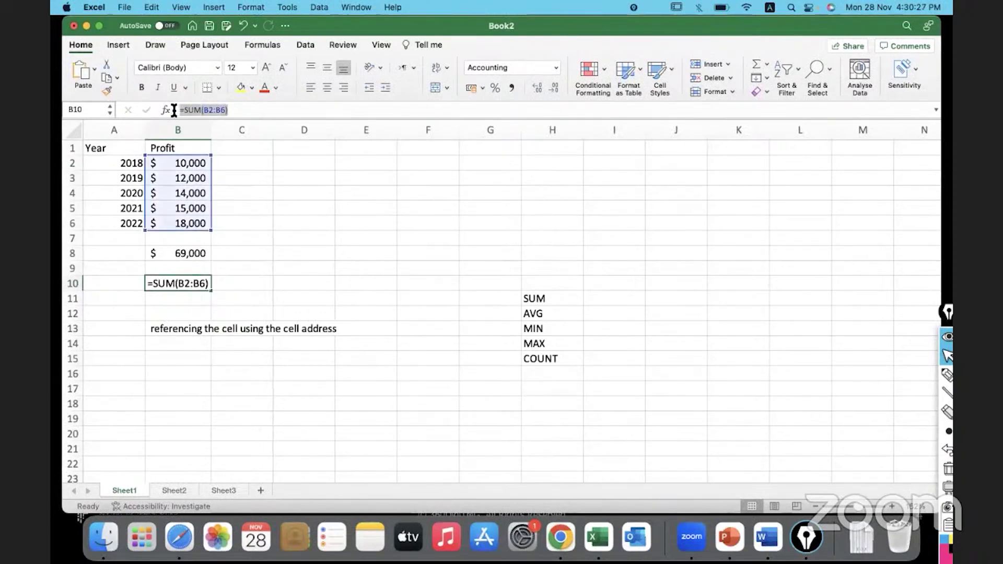
pyautogui.click(232, 289)
pyautogui.press('Escape')
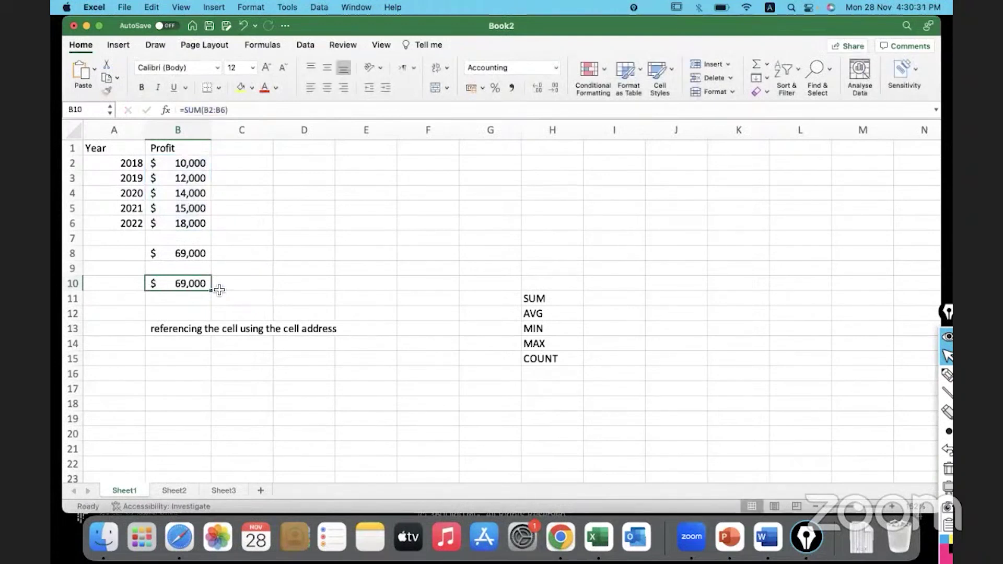
# Delete the note about cell referencing from cell B13.
pyautogui.click(171, 332)
pyautogui.press('BackSpace')
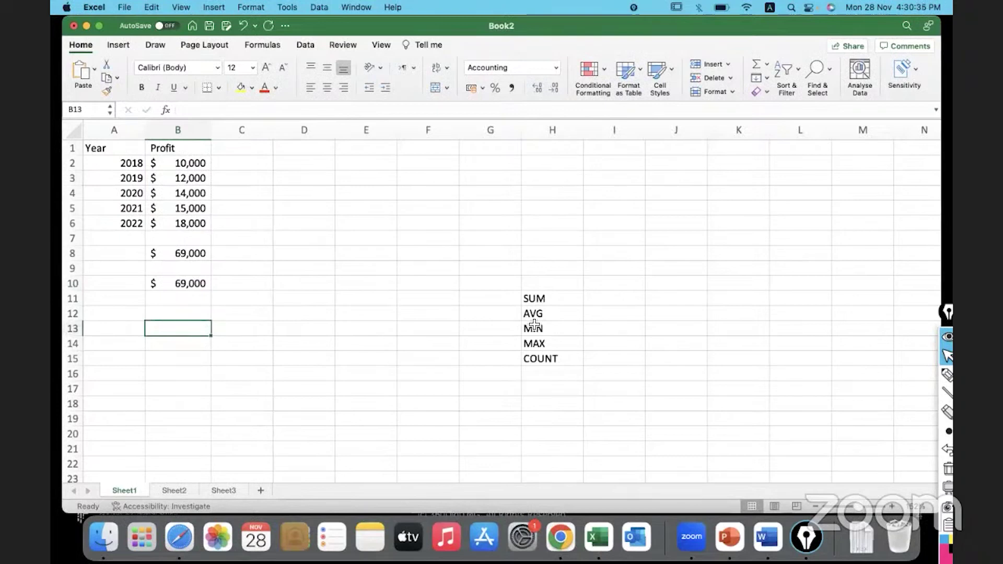
pyautogui.click(547, 317)
pyautogui.click(171, 320)
pyautogui.write('=')
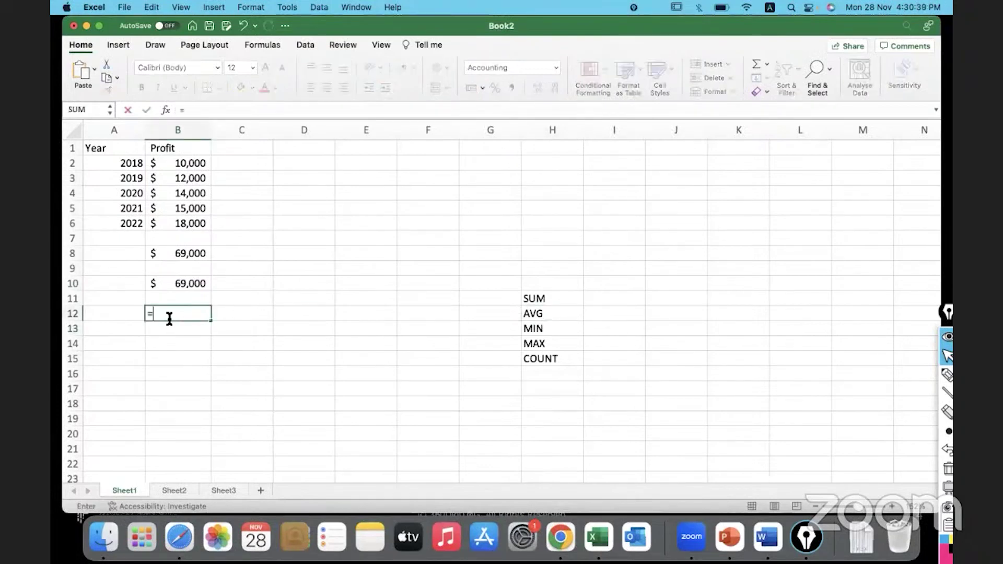
pyautogui.write('av')
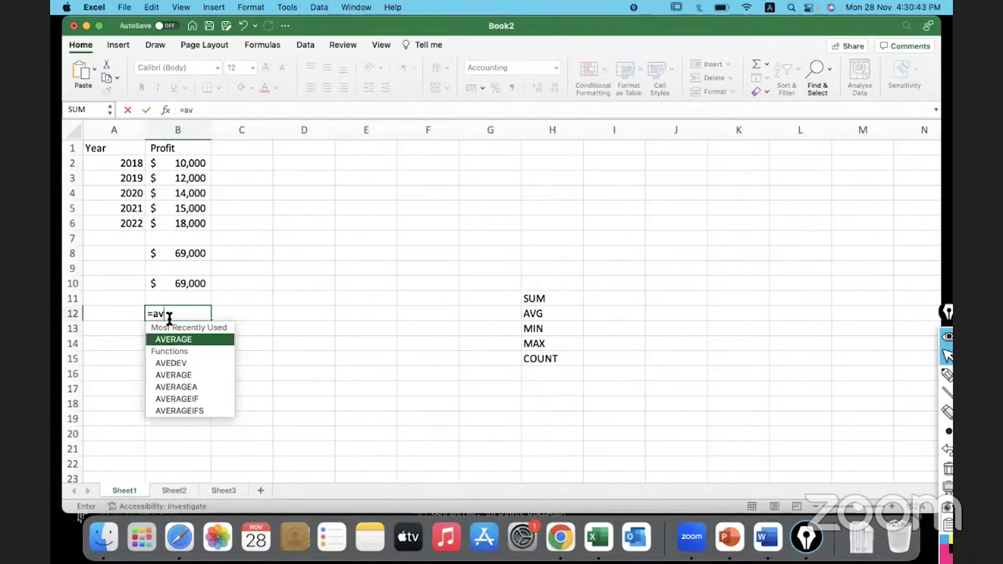
pyautogui.press('BackSpace')
pyautogui.press('BackSpace')
pyautogui.press('Escape')
pyautogui.click(227, 340)
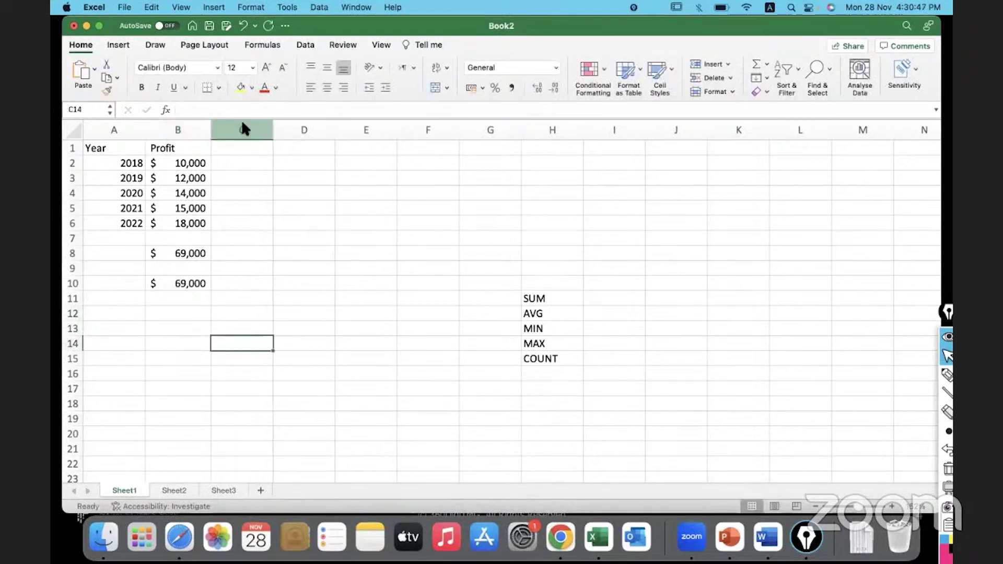
# Open the Formula Builder for cell C14 and look up the descriptions of the ACOTH and ADDRESS functions.
pyautogui.click(264, 45)
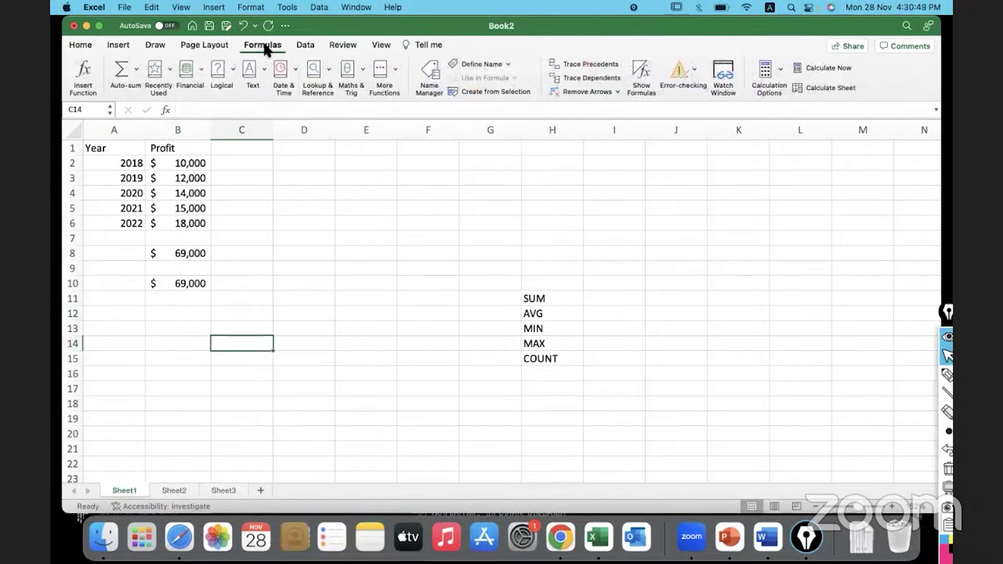
pyautogui.click(81, 75)
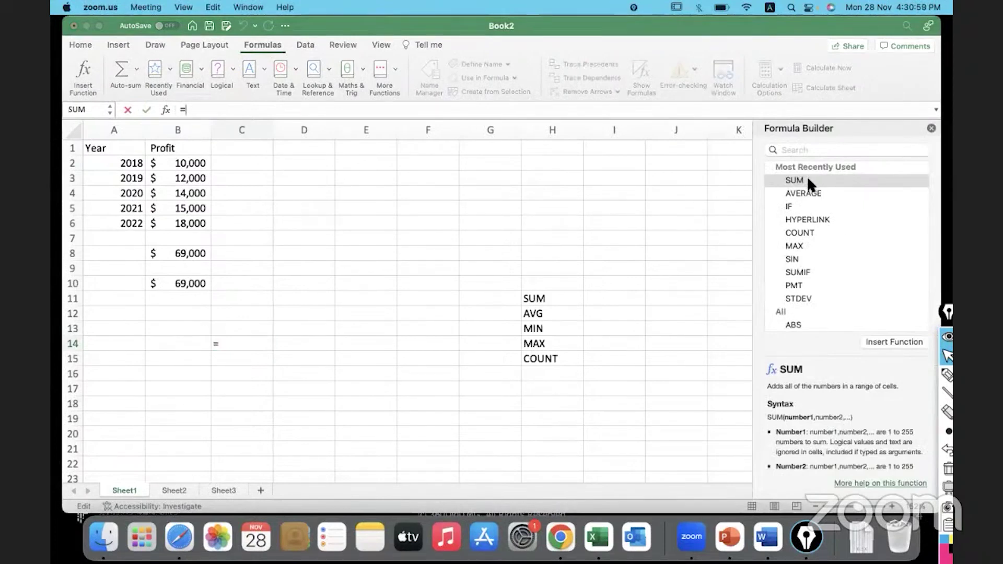
pyautogui.scroll(-1, 810, 249)
pyautogui.scroll(-5, 810, 249)
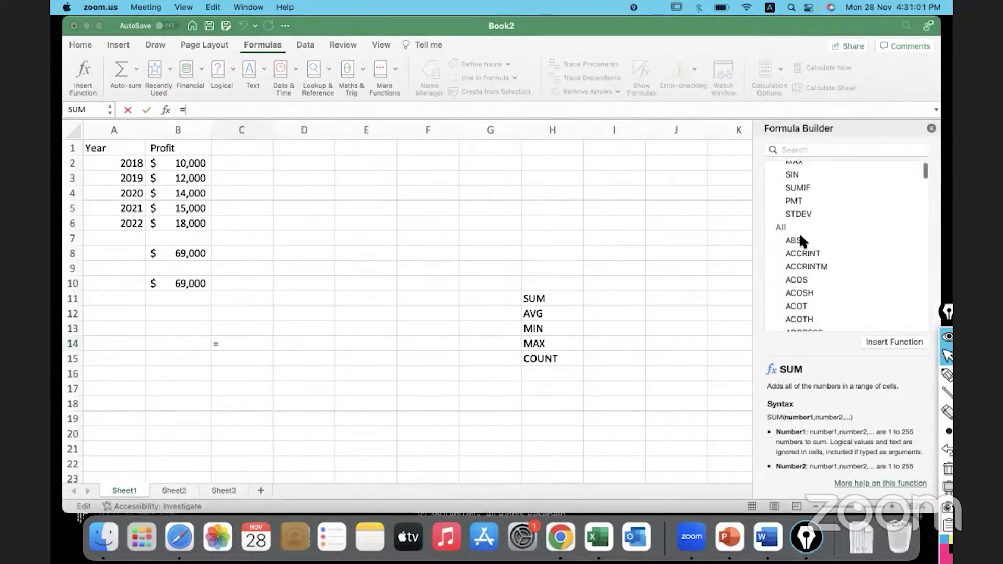
pyautogui.click(798, 235)
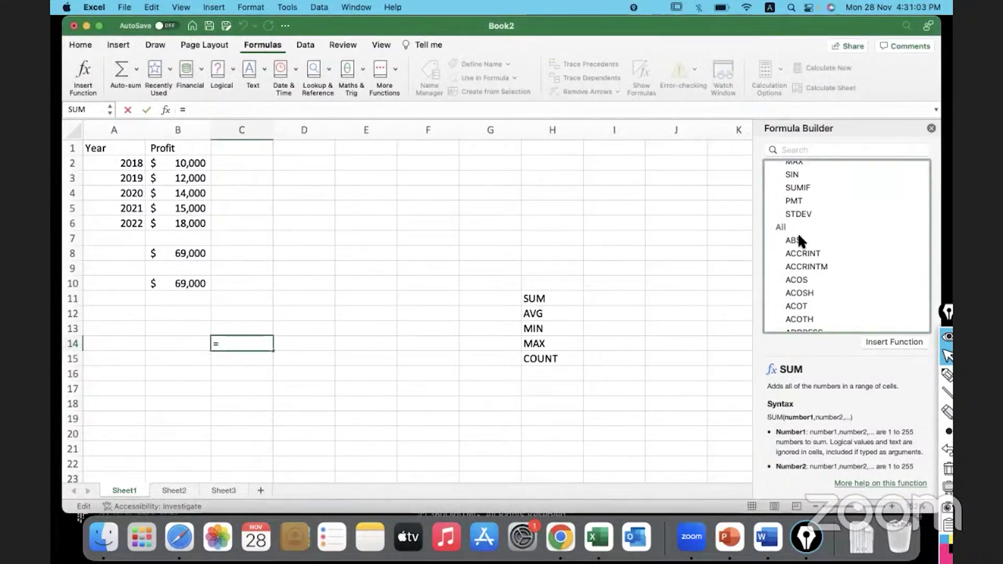
pyautogui.scroll(-4, 803, 267)
pyautogui.click(803, 264)
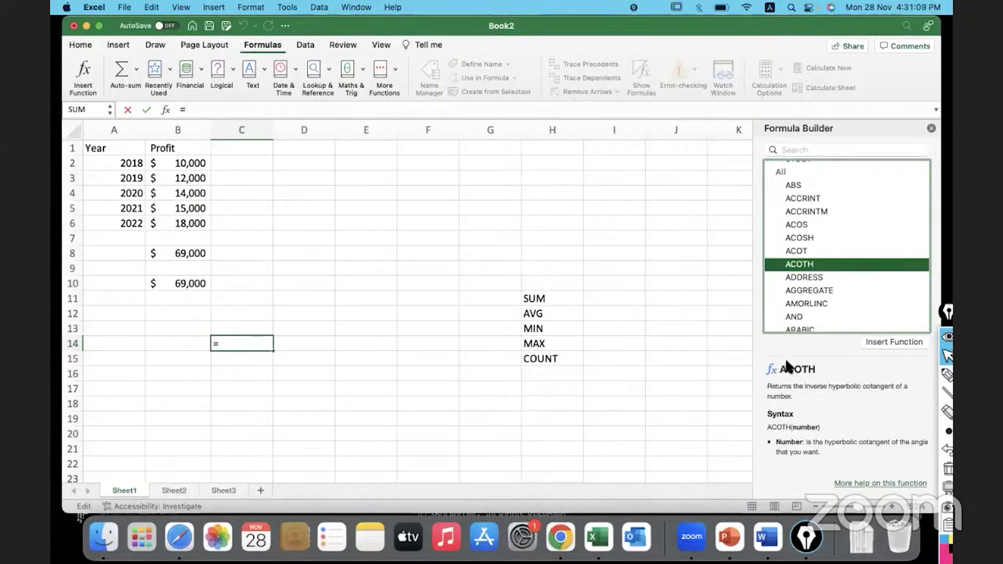
pyautogui.click(815, 277)
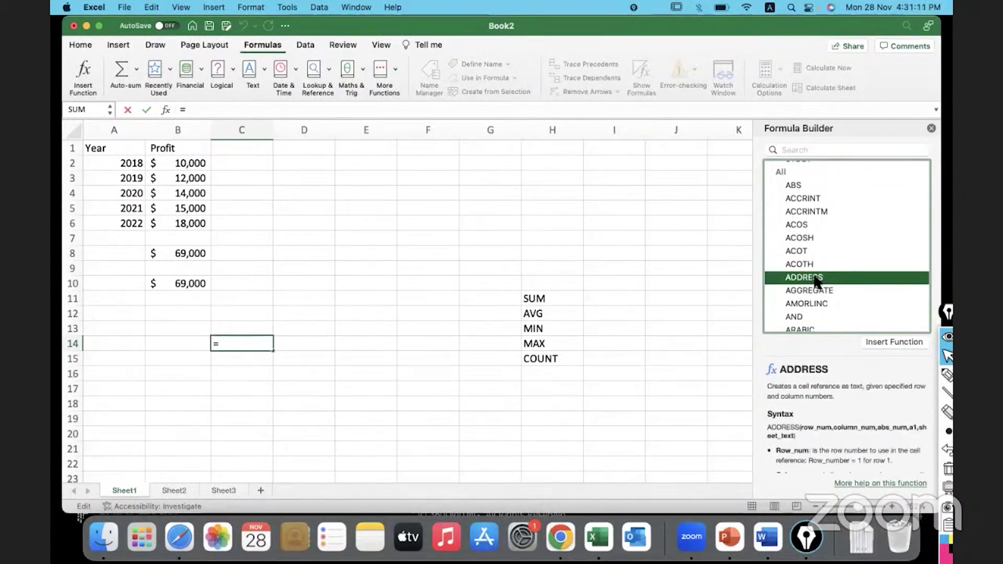
# Find the AVERAGE function in the full function list and read through its description, syntax and arguments.
pyautogui.scroll(-5, 814, 279)
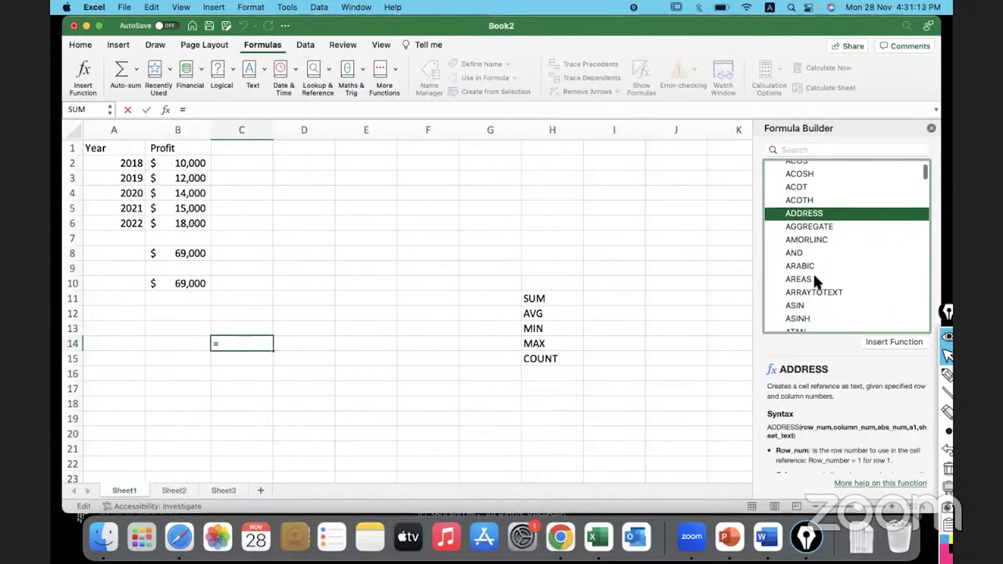
pyautogui.scroll(-2, 813, 271)
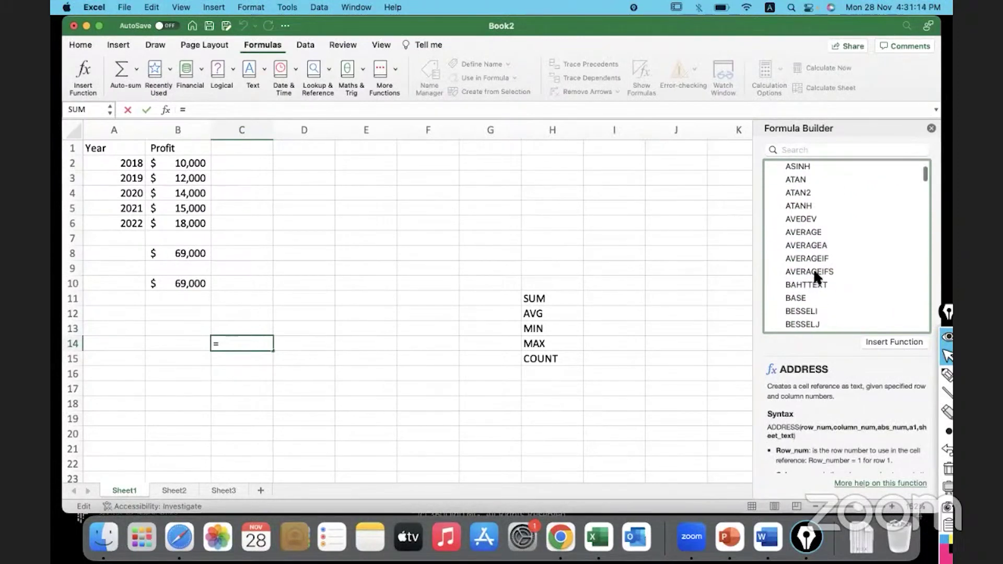
pyautogui.click(810, 231)
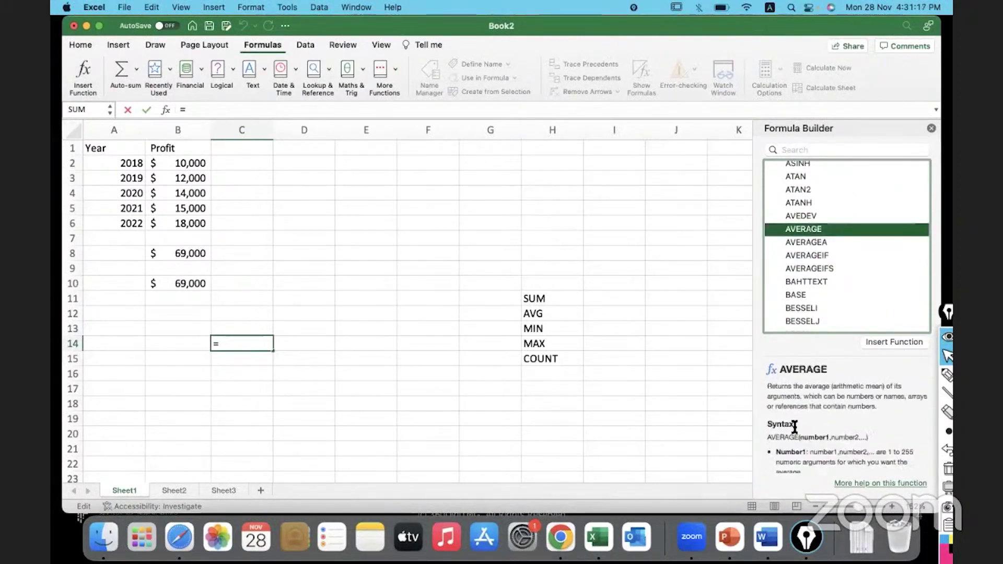
pyautogui.moveTo(770, 387); pyautogui.dragTo(856, 409)
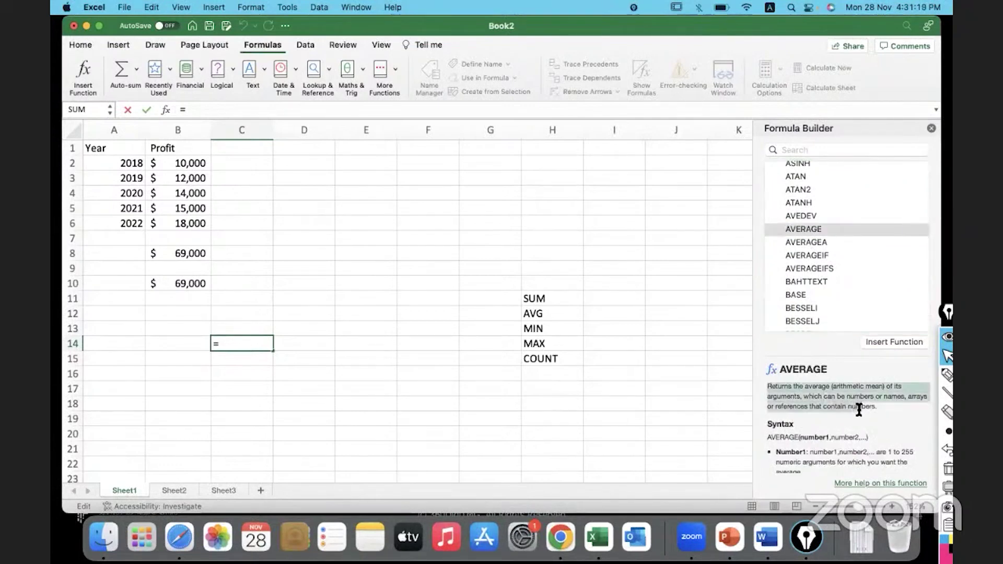
pyautogui.moveTo(767, 437); pyautogui.dragTo(832, 436)
pyautogui.scroll(-2, 832, 436)
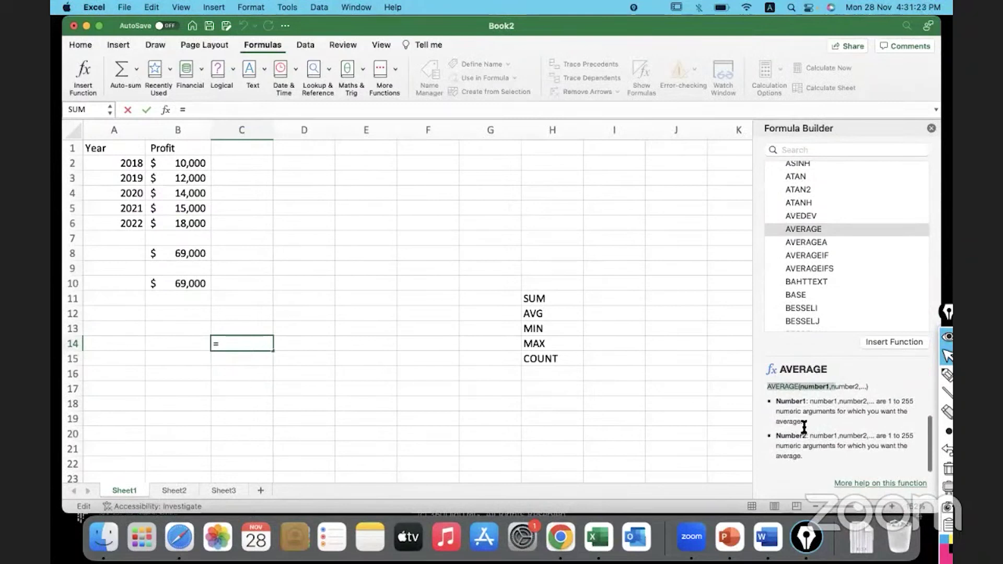
pyautogui.scroll(2, 804, 427)
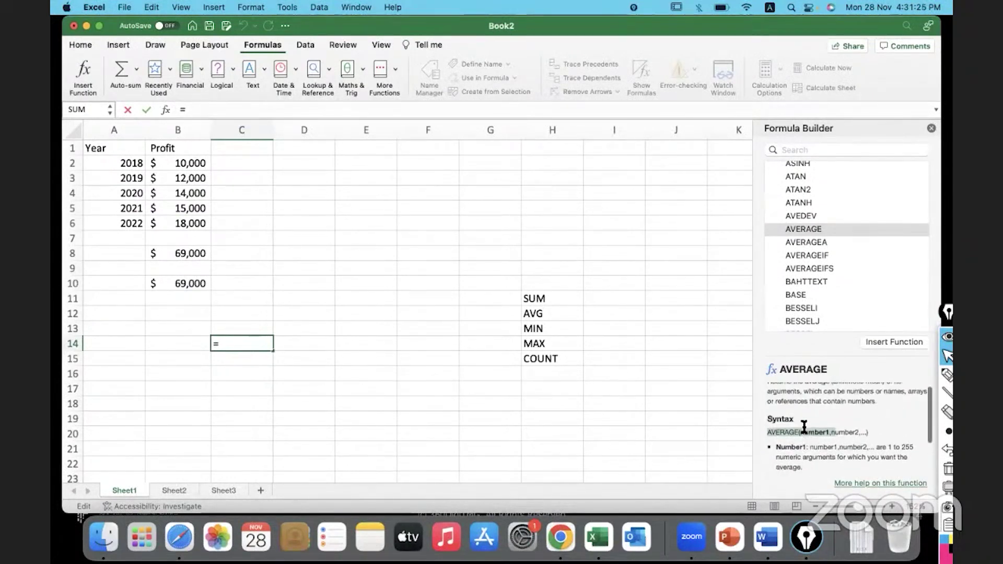
pyautogui.moveTo(804, 386); pyautogui.dragTo(885, 387)
pyautogui.click(873, 407)
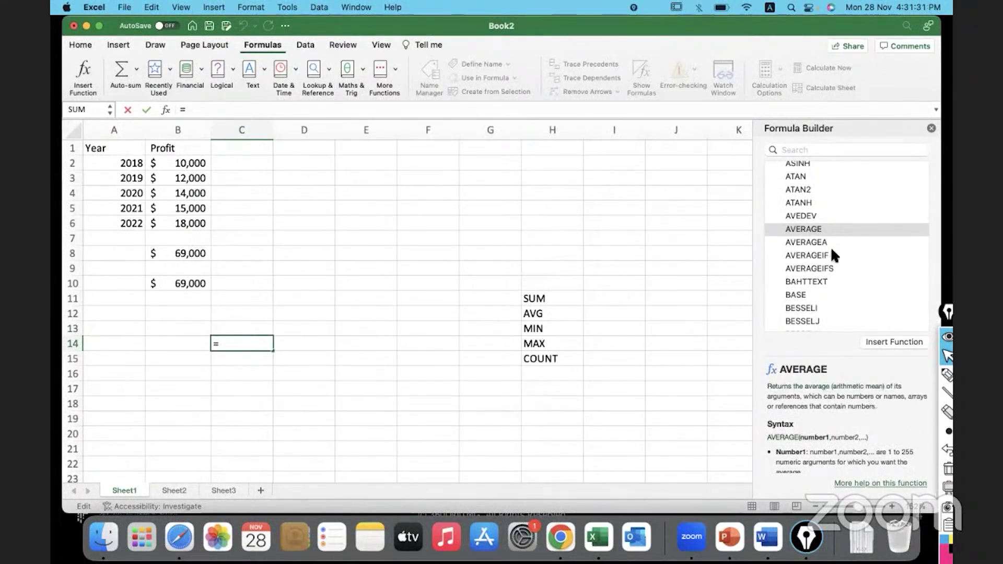
# Open the detailed help on the AVERAGE function from the Formula Builder.
pyautogui.click(837, 230)
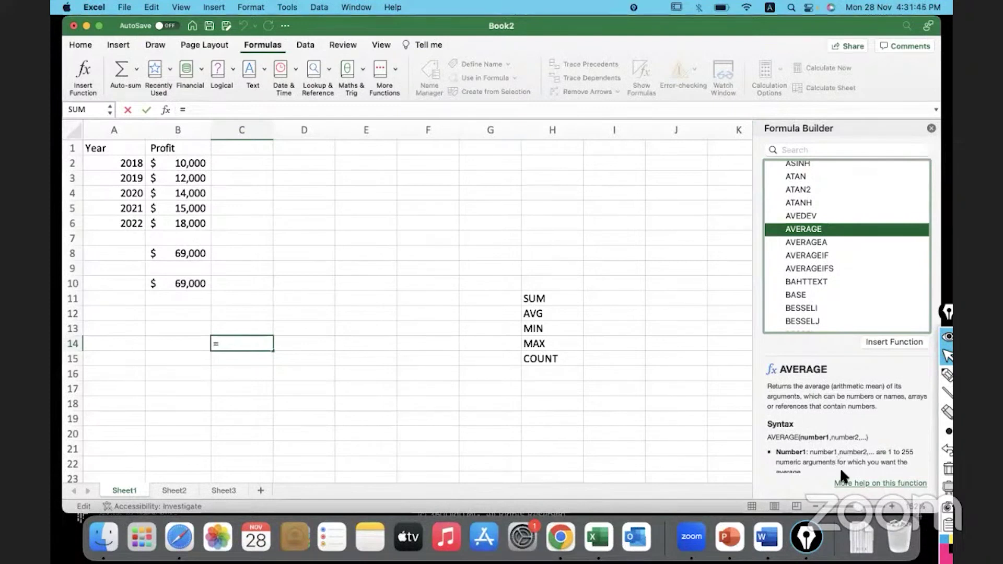
pyautogui.click(887, 486)
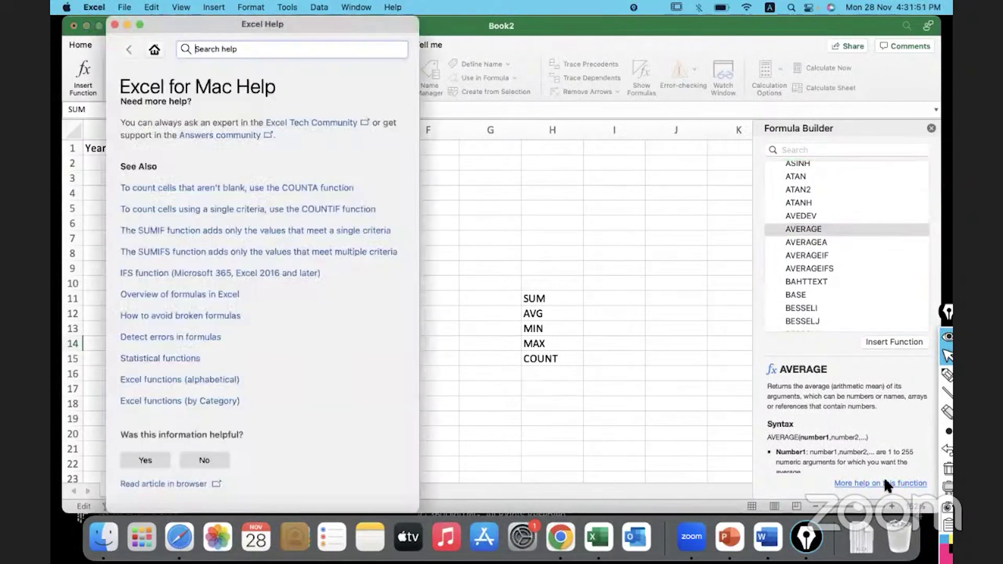